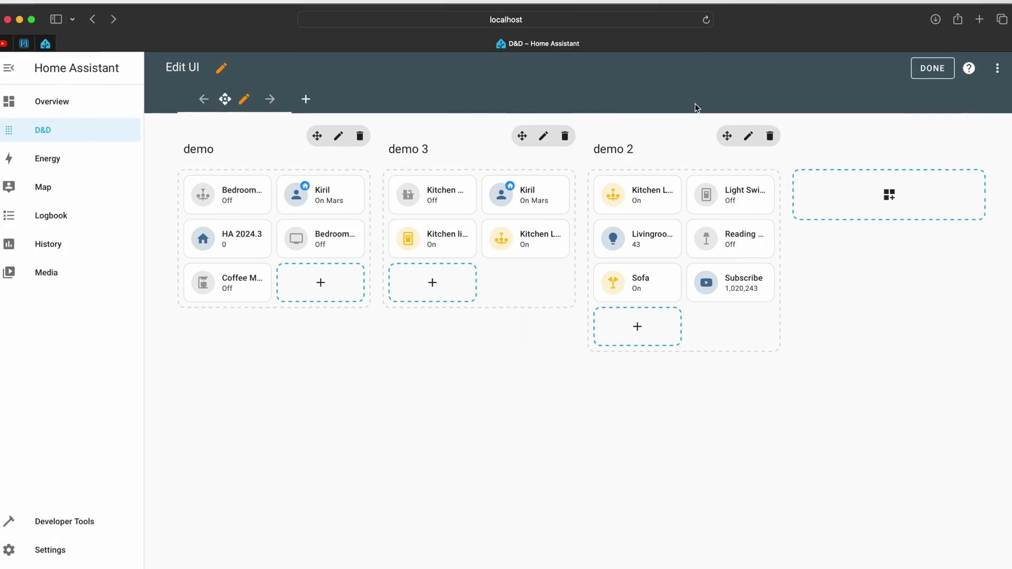
Drag the demo 2 section to the far left, ahead of demo and demo 3
{"action": "left_click_drag", "start_coordinate": [725, 133], "coordinate": [285, 119]}
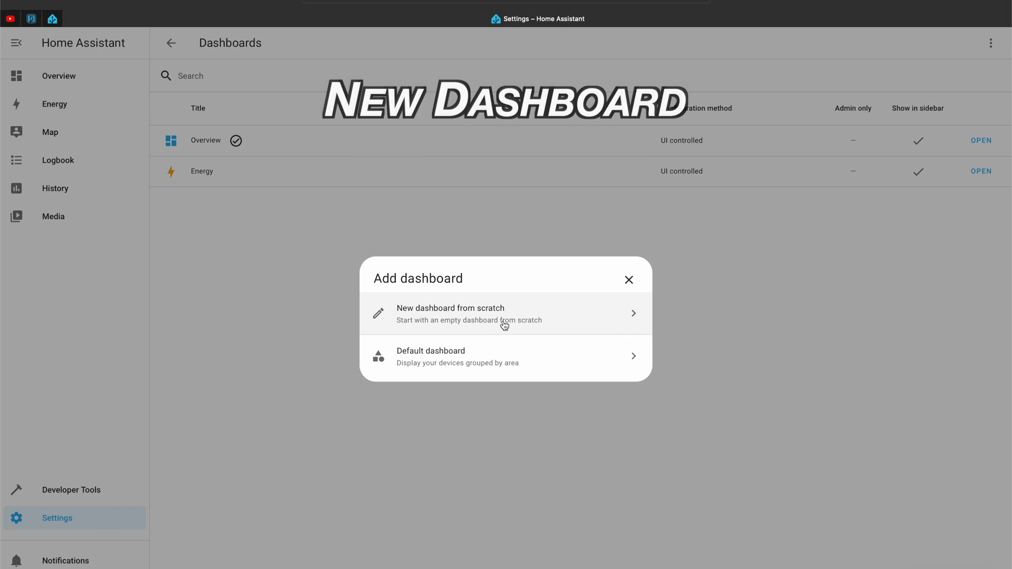
Create the D&D dashboard from scratch, enter edit mode and start adding a new view
{"action": "left_click", "coordinate": [504, 325]}
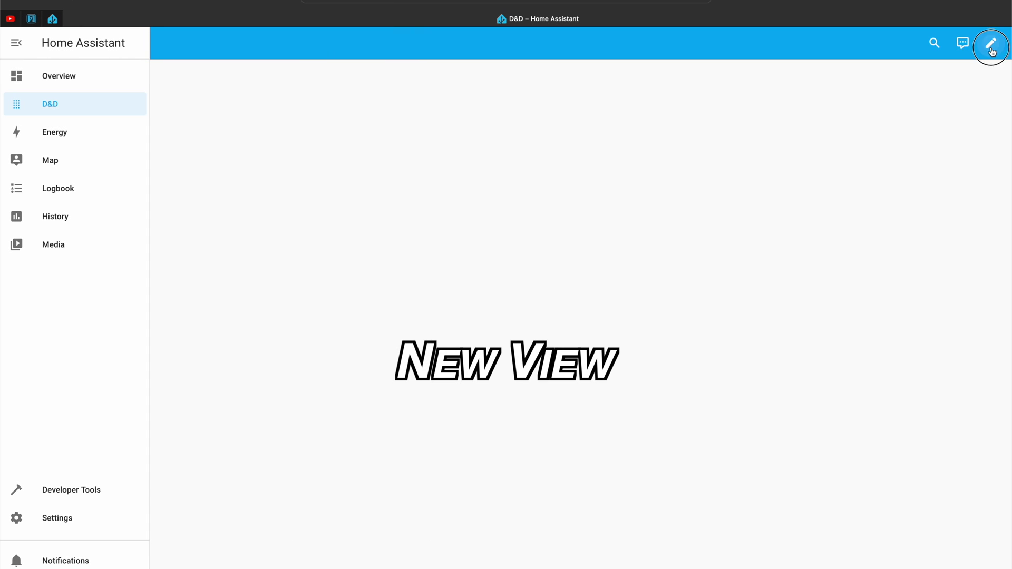
{"action": "left_click", "coordinate": [991, 44]}
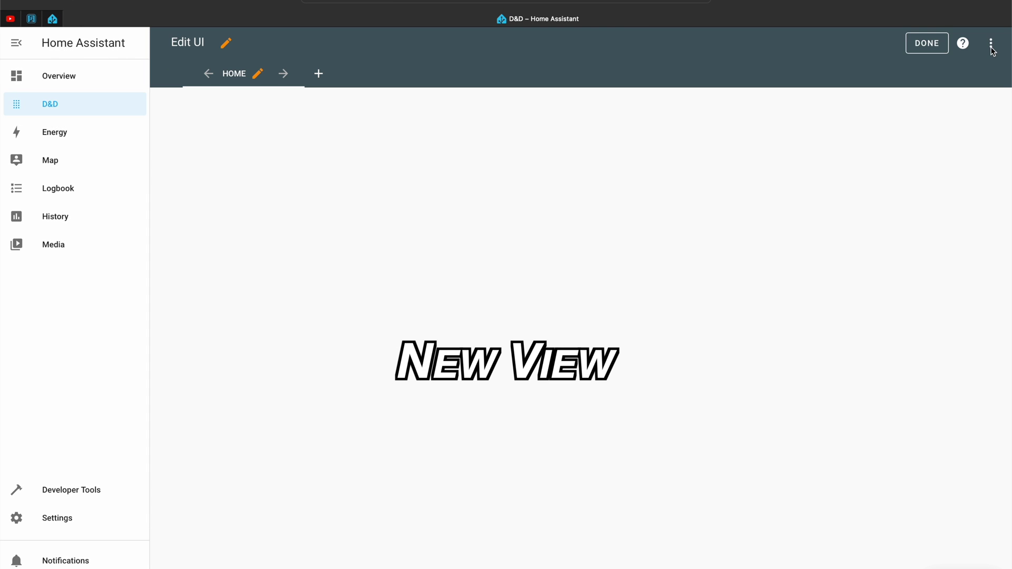
{"action": "left_click", "coordinate": [318, 73]}
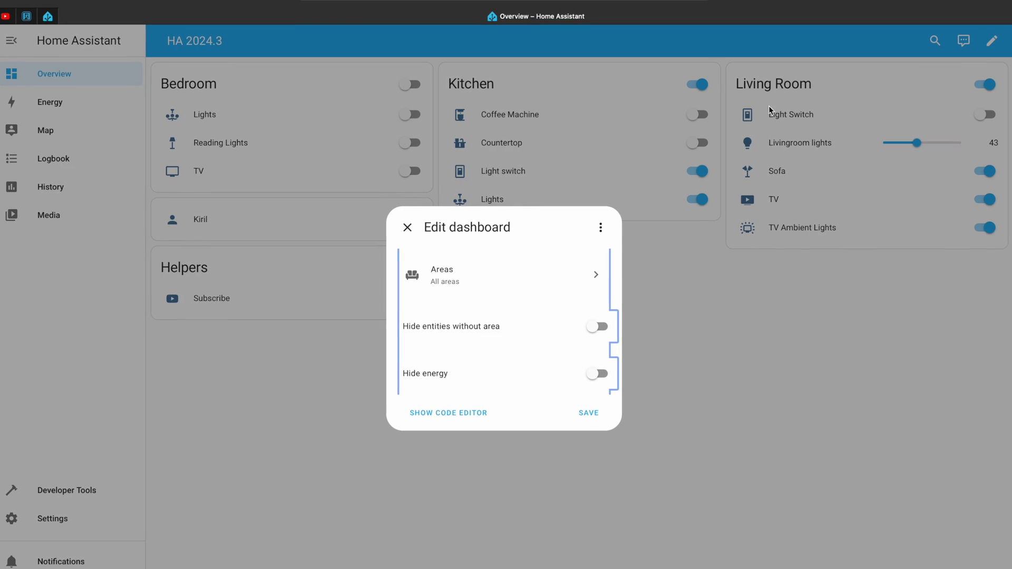
Take control of the Overview dashboard and move the Kitchen card ahead of Bedroom
{"action": "left_click", "coordinate": [597, 232]}
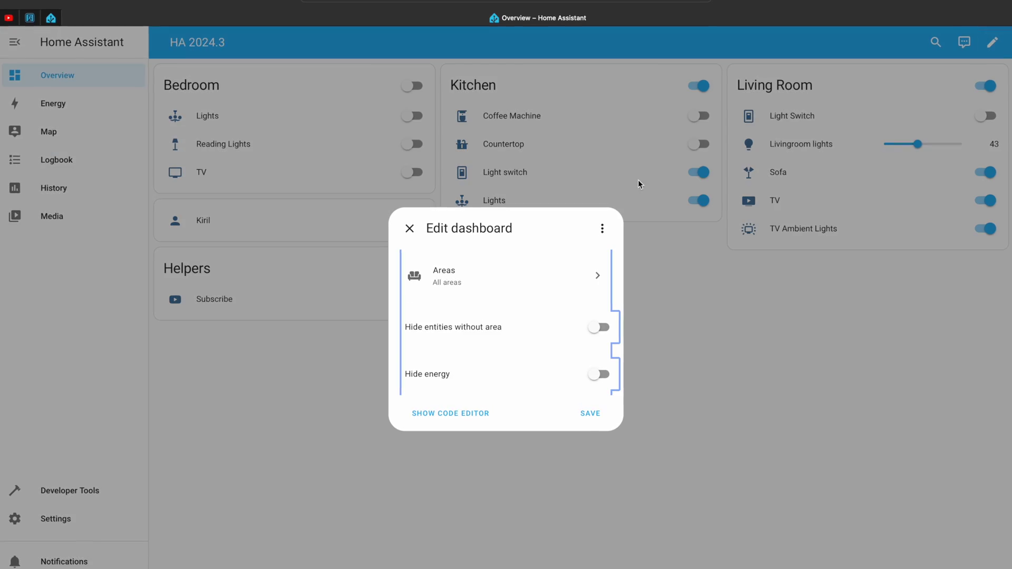
{"action": "left_click", "coordinate": [602, 232]}
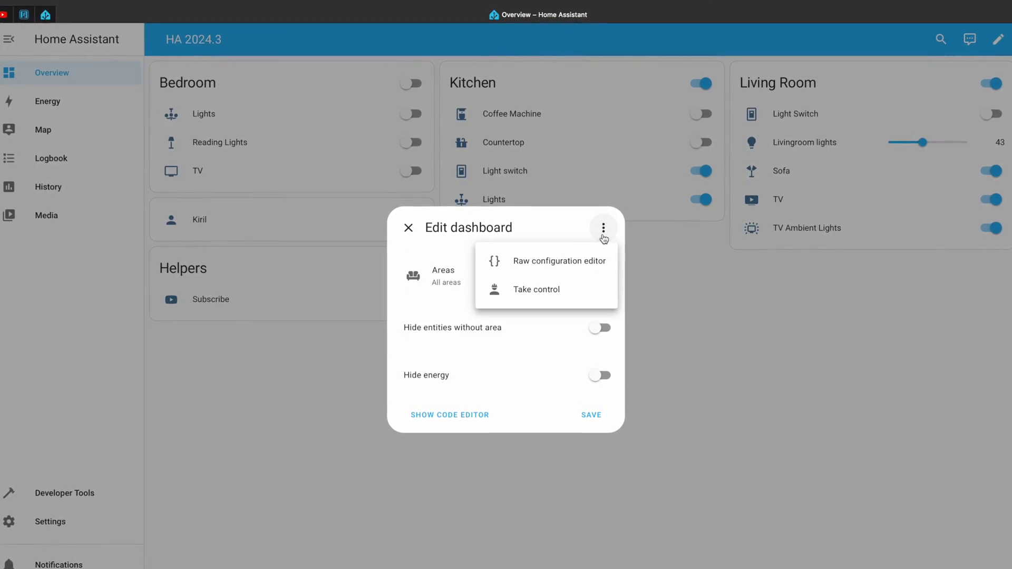
{"action": "left_click", "coordinate": [543, 290]}
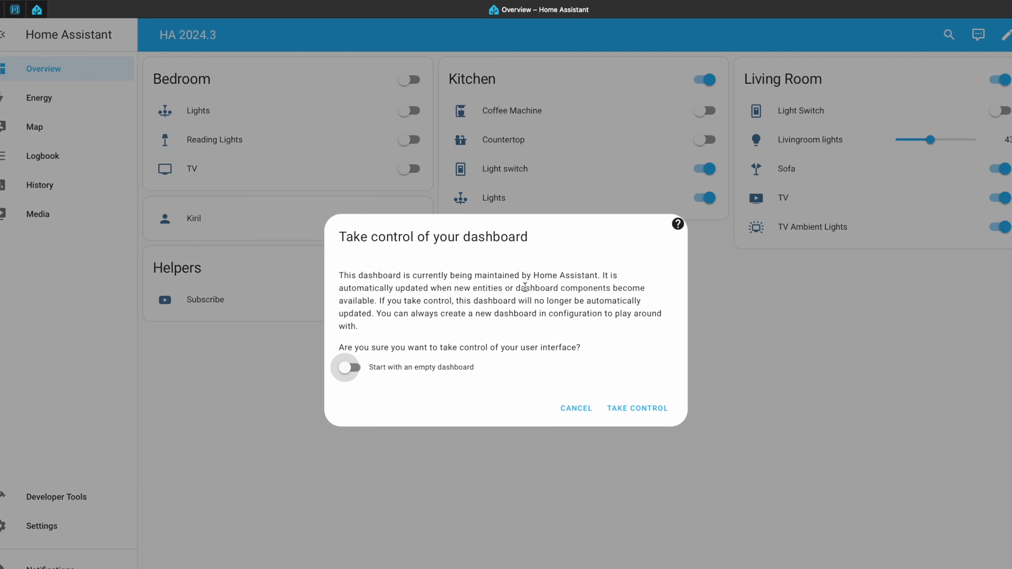
{"action": "left_click", "coordinate": [638, 409]}
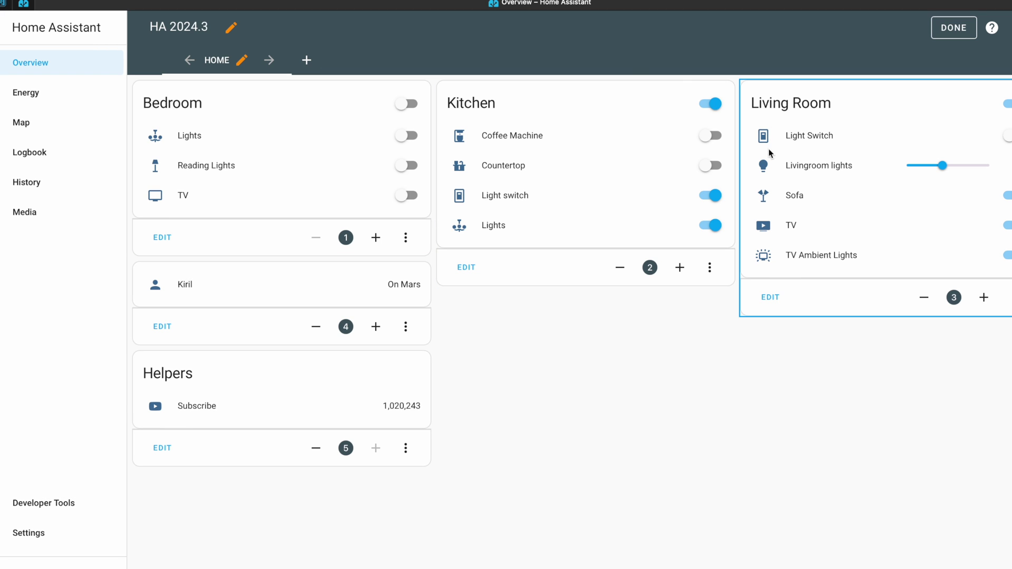
{"action": "left_click", "coordinate": [620, 269]}
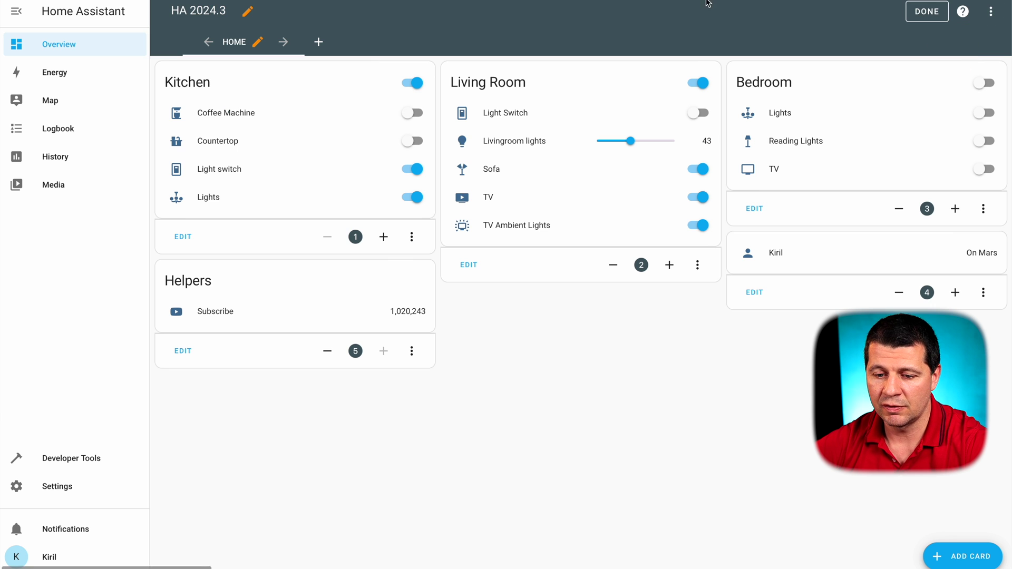
Add a new view titled D&D with the mdi:drag icon
{"action": "left_click", "coordinate": [319, 42]}
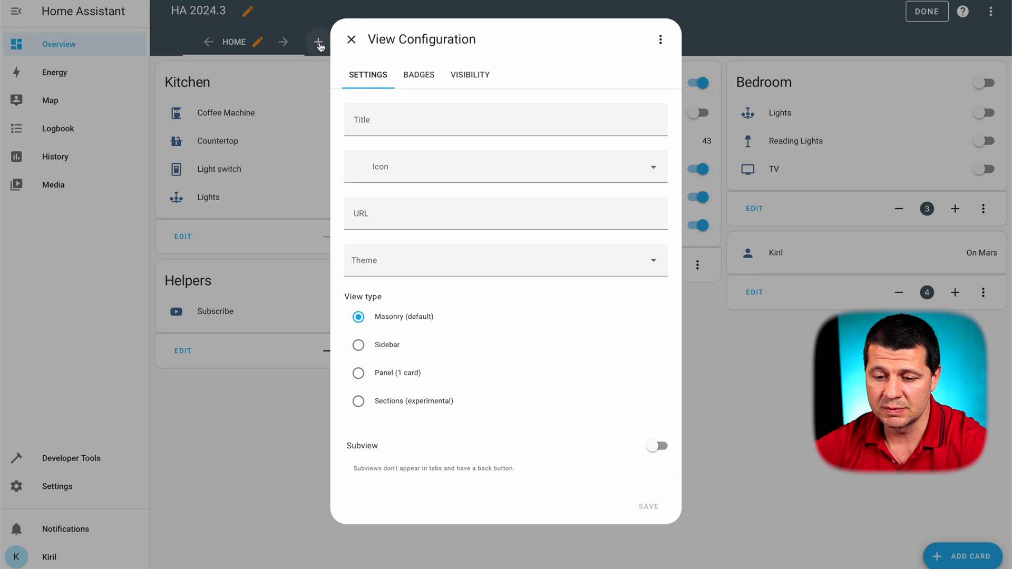
{"action": "left_click", "coordinate": [368, 122]}
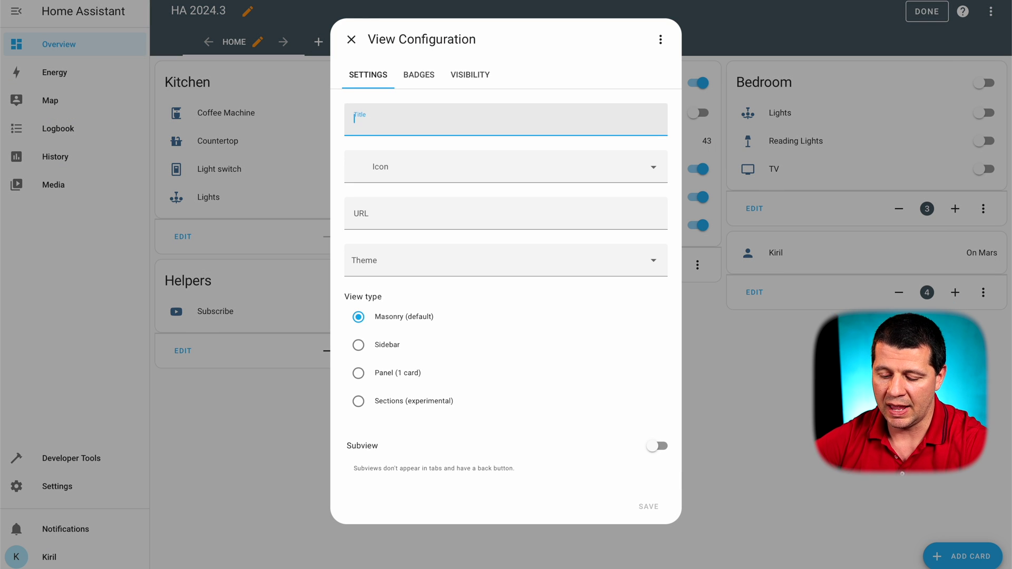
{"action": "type", "text": "D&D"}
{"action": "left_click", "coordinate": [386, 172]}
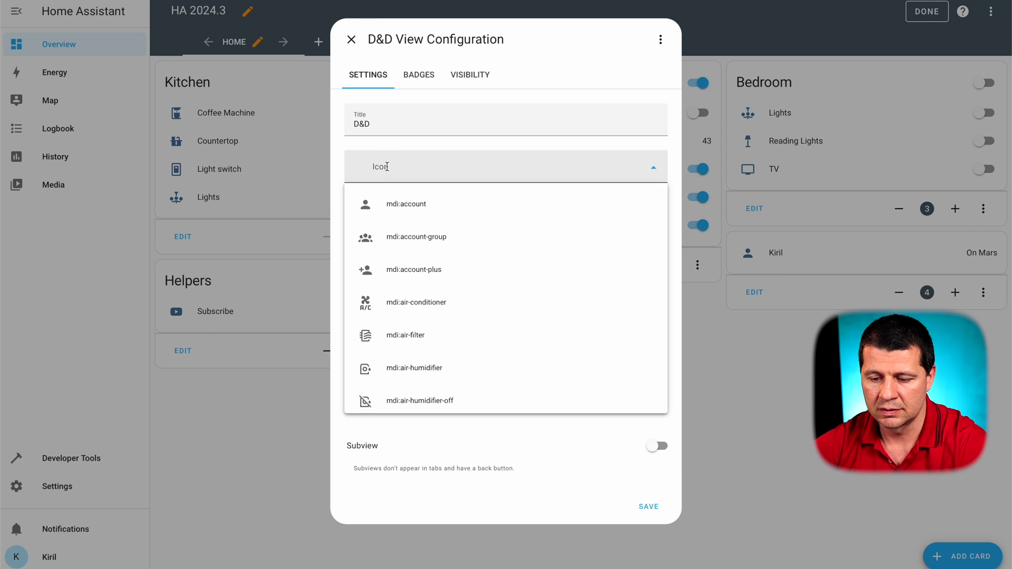
{"action": "type", "text": "drag"}
{"action": "left_click", "coordinate": [399, 204]}
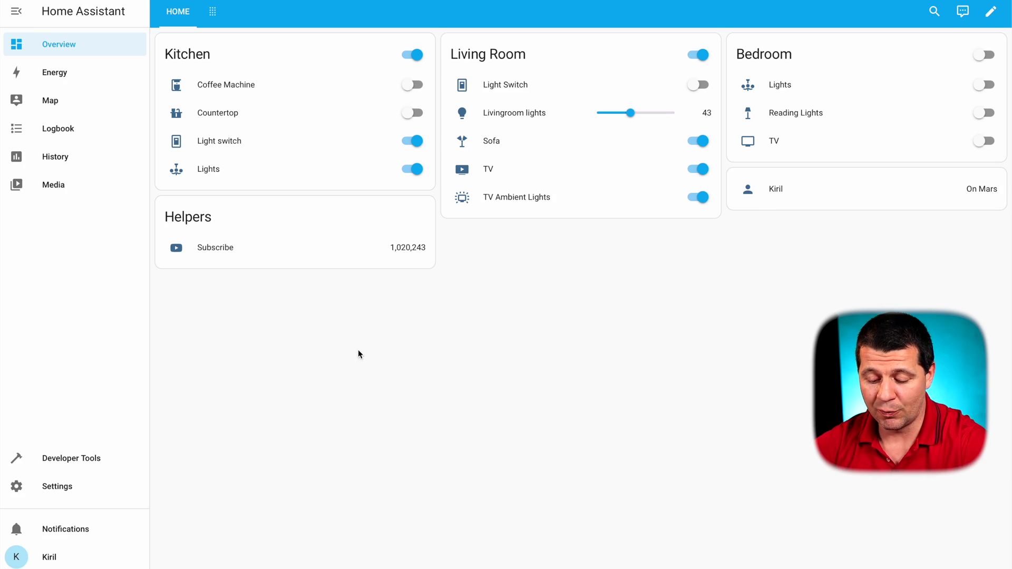
Go to the Dashboards settings page through the command palette search 'das'
{"action": "key", "text": "c"}
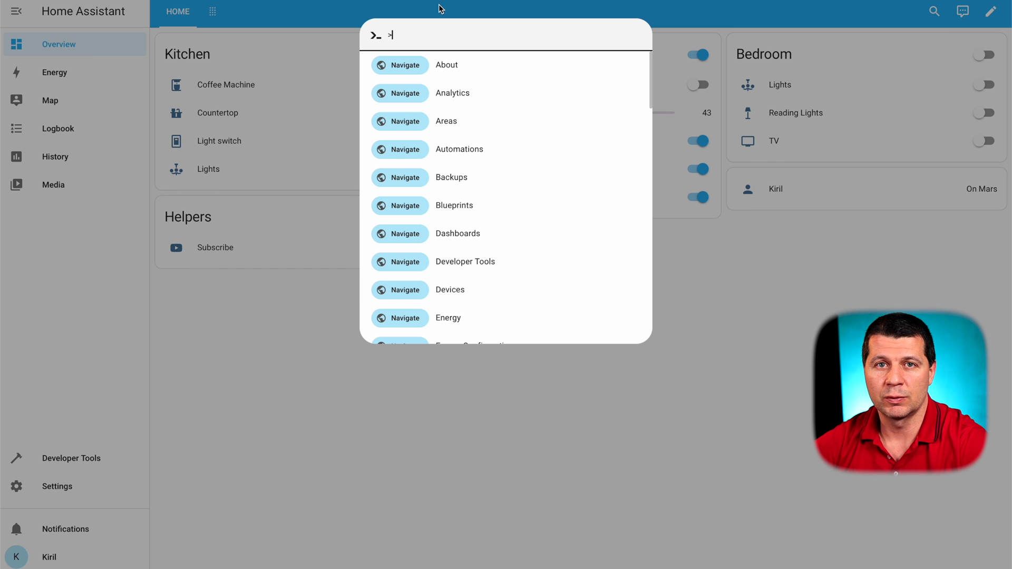
{"action": "type", "text": "das"}
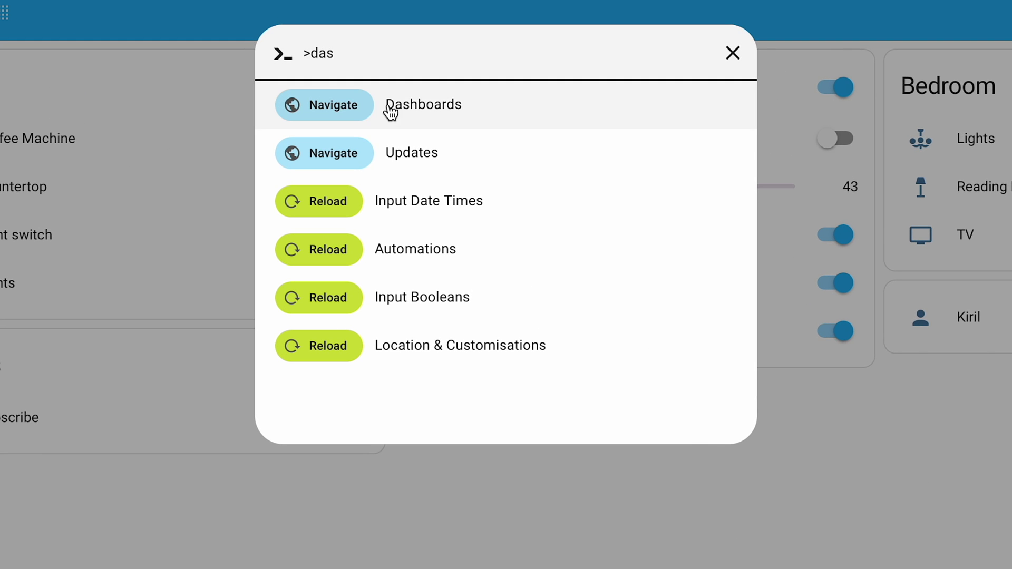
{"action": "left_click", "coordinate": [393, 108]}
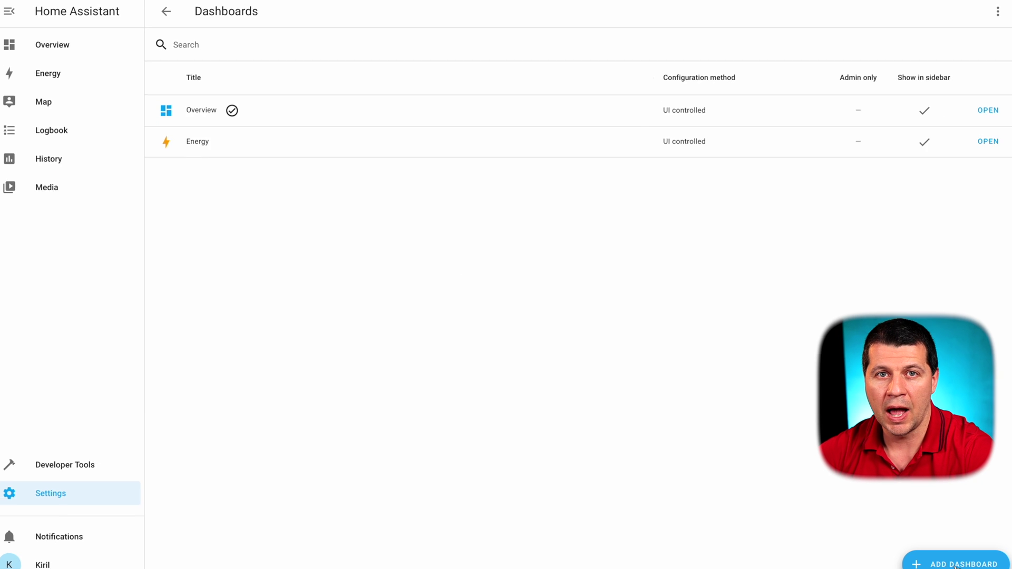
Create a D&D dashboard from scratch with the mdi:drag icon and open it
{"action": "left_click", "coordinate": [950, 559]}
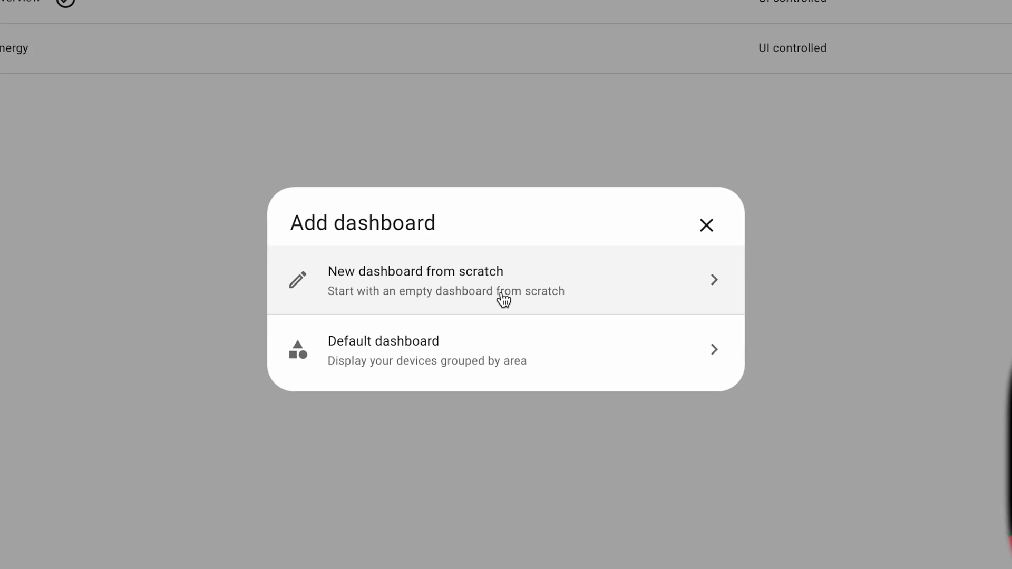
{"action": "left_click", "coordinate": [502, 295]}
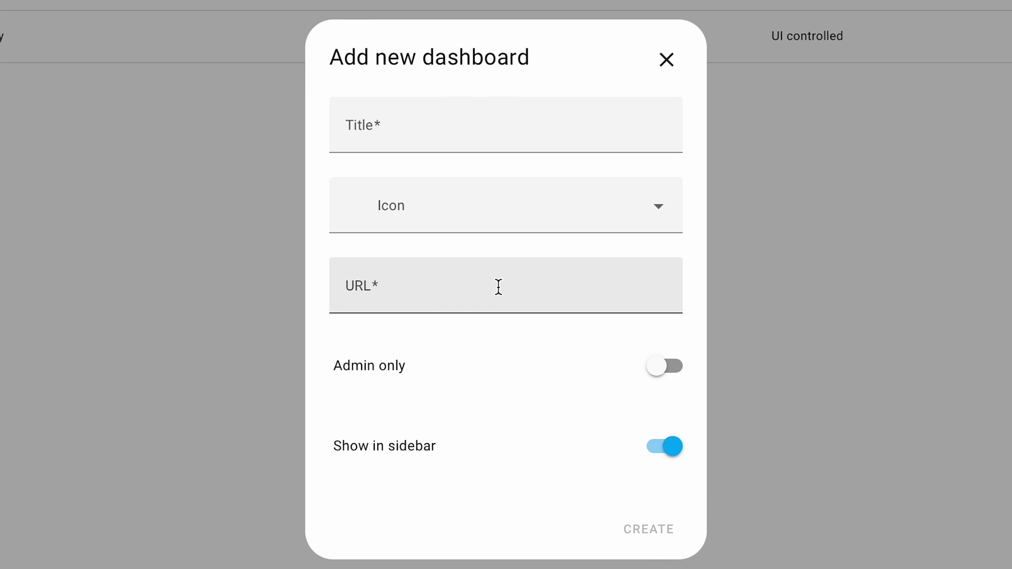
{"action": "left_click", "coordinate": [406, 128]}
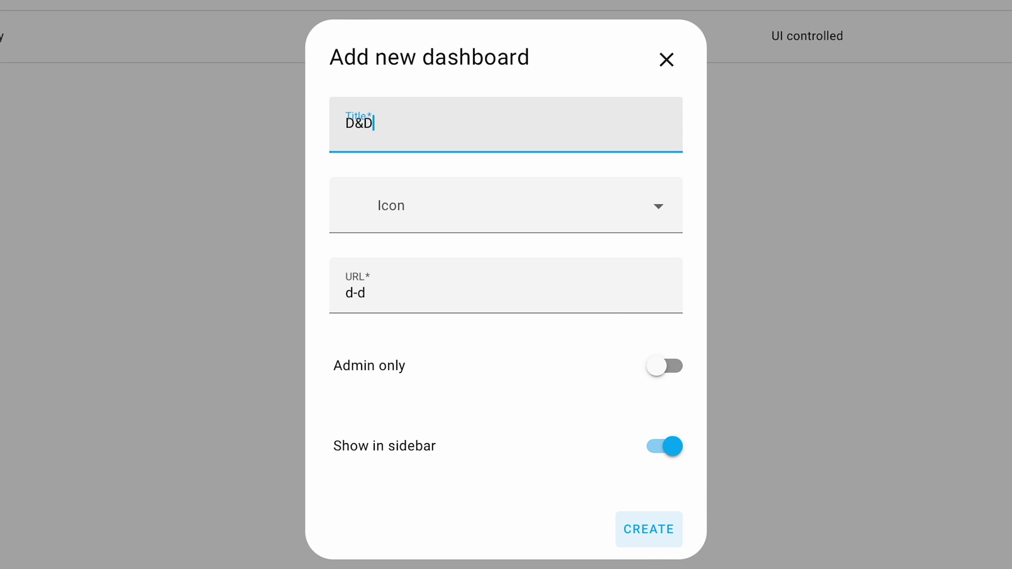
{"action": "left_click", "coordinate": [434, 202]}
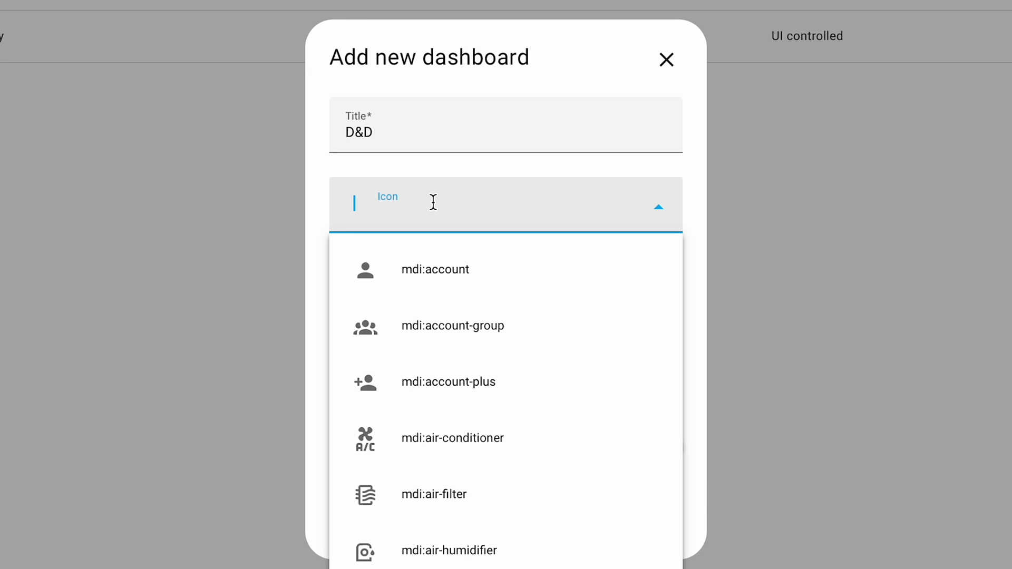
{"action": "left_click", "coordinate": [459, 271]}
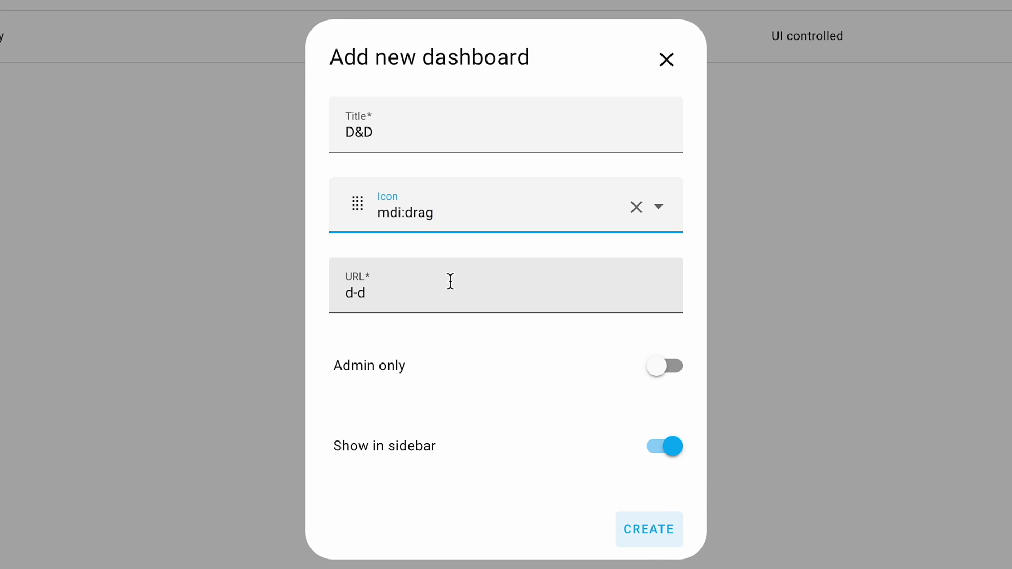
{"action": "left_click", "coordinate": [654, 535]}
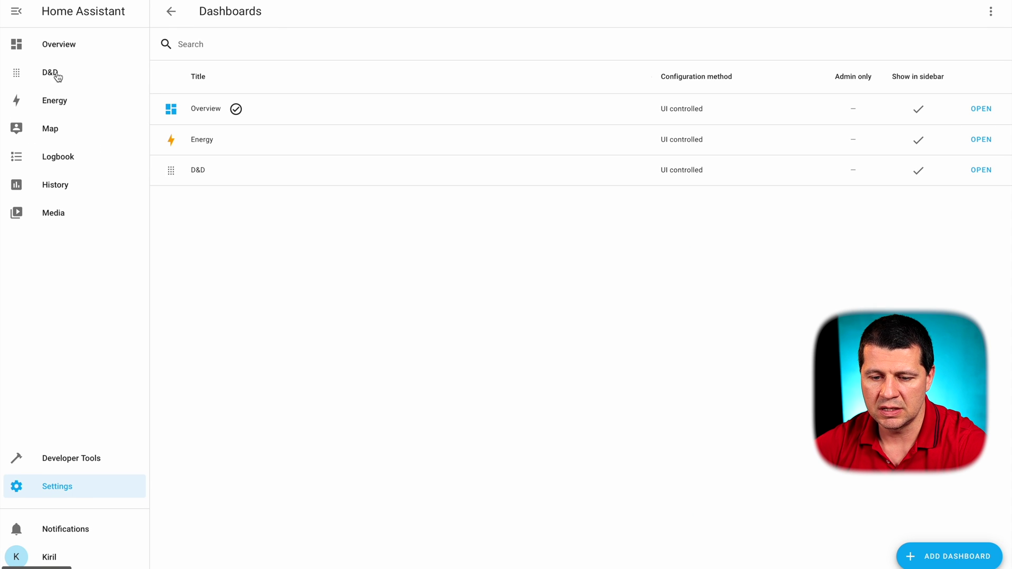
{"action": "left_click", "coordinate": [58, 77]}
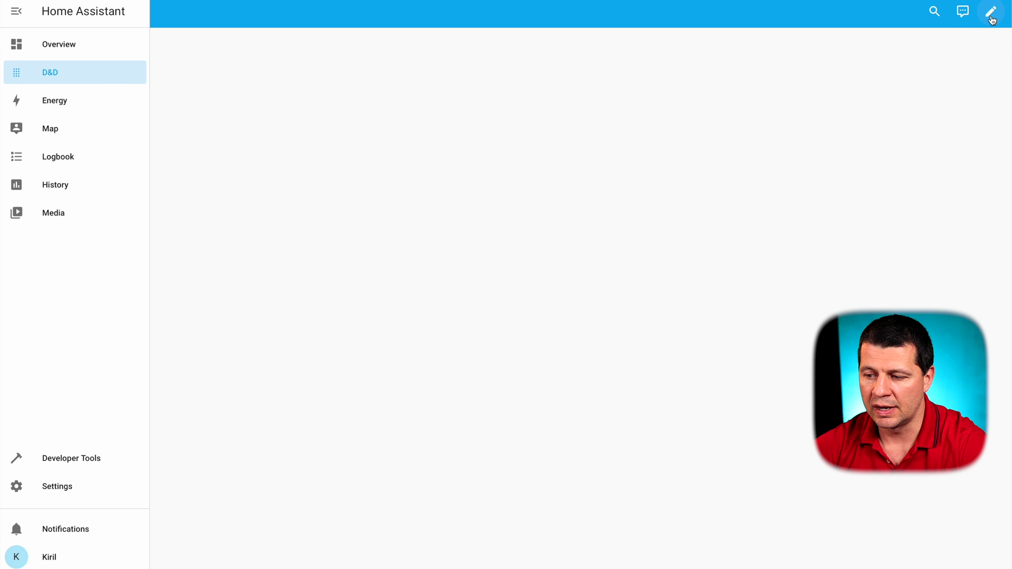
Enter edit mode on the D&D dashboard and review the Home view's settings without changes
{"action": "left_click", "coordinate": [992, 12]}
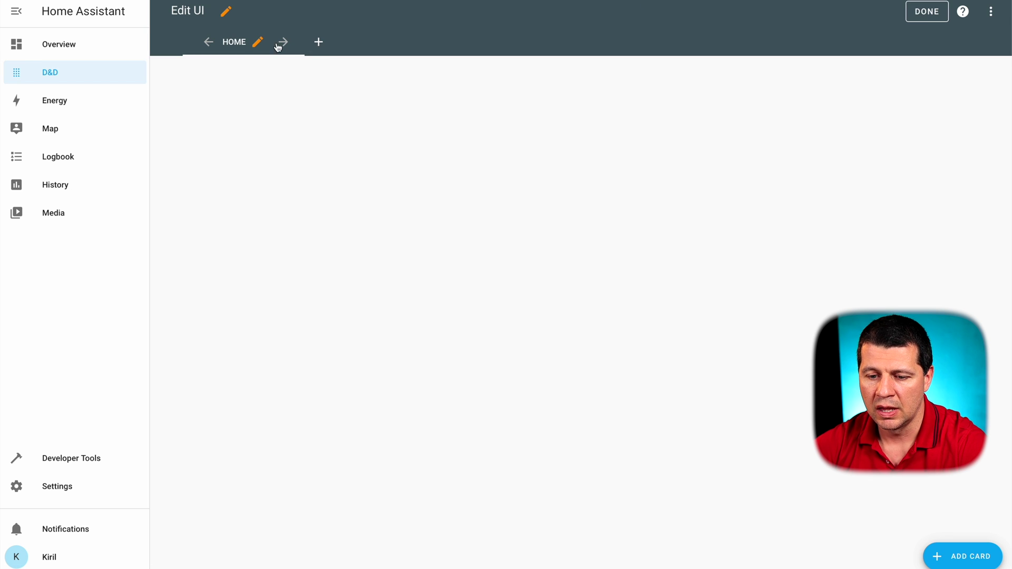
{"action": "left_click", "coordinate": [258, 42]}
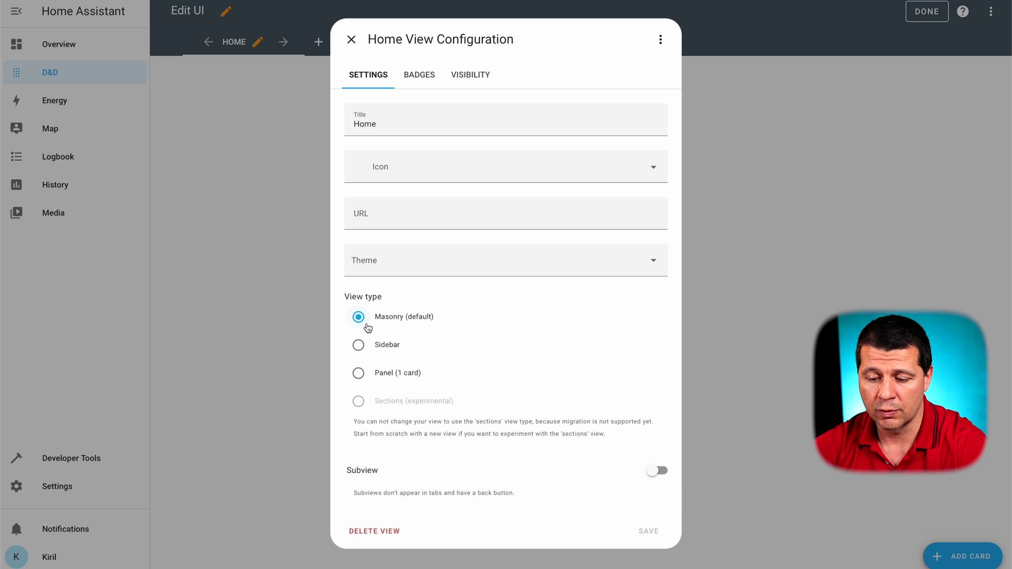
{"action": "left_click", "coordinate": [351, 44]}
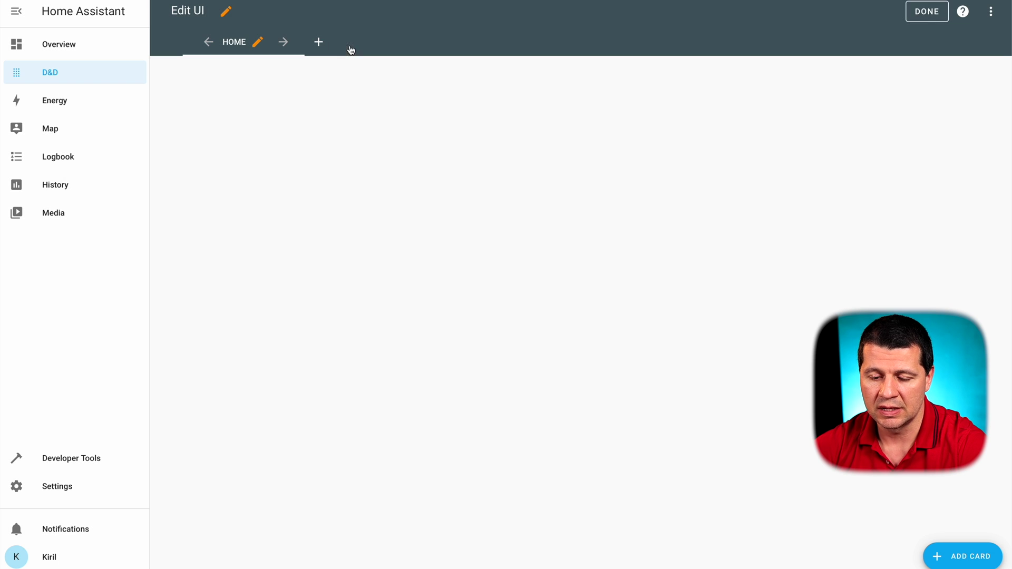
Add a view titled dd with the mdi:drag-variant icon and the Sections layout
{"action": "left_click", "coordinate": [319, 42]}
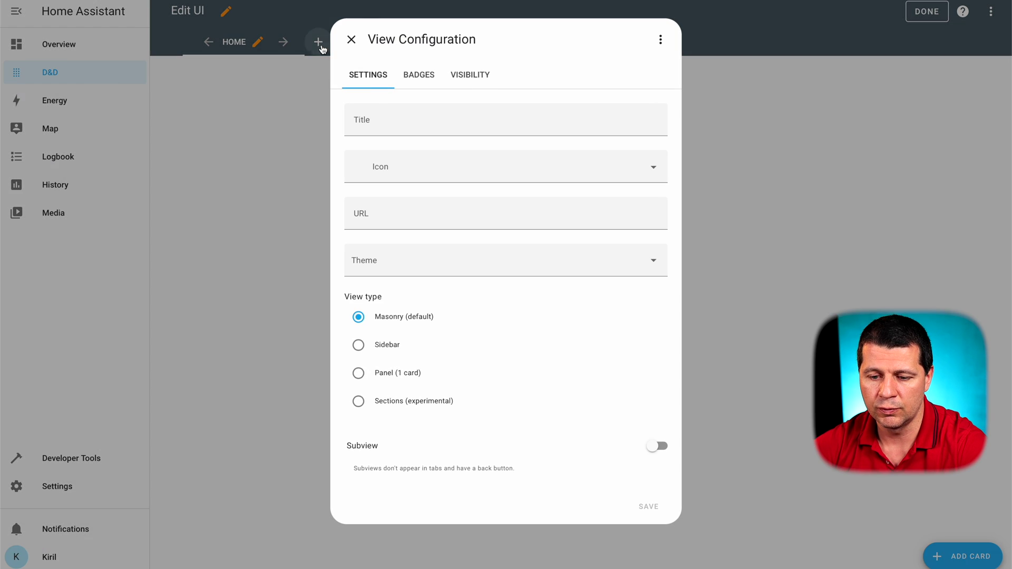
{"action": "left_click", "coordinate": [383, 115]}
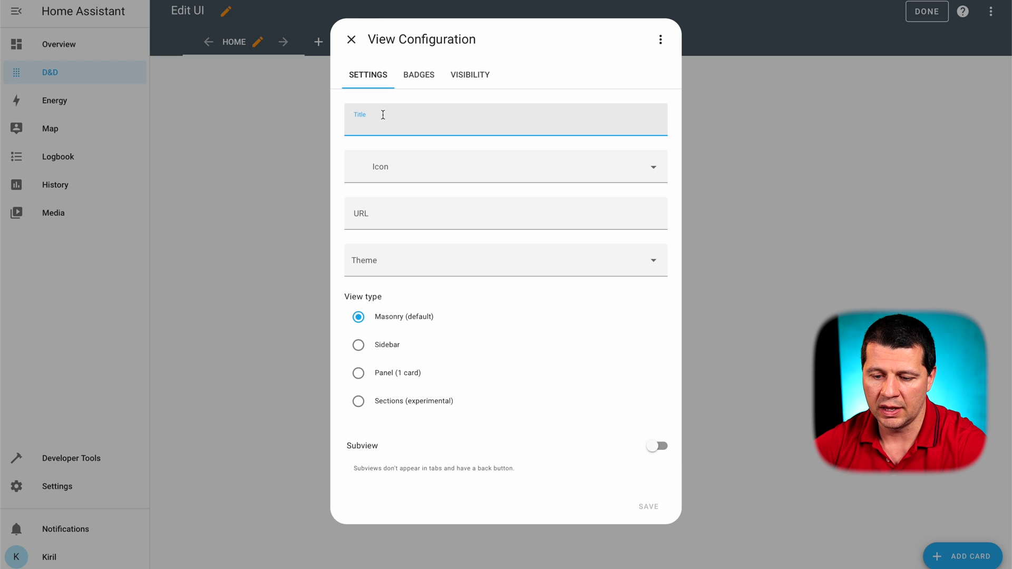
{"action": "type", "text": "dd"}
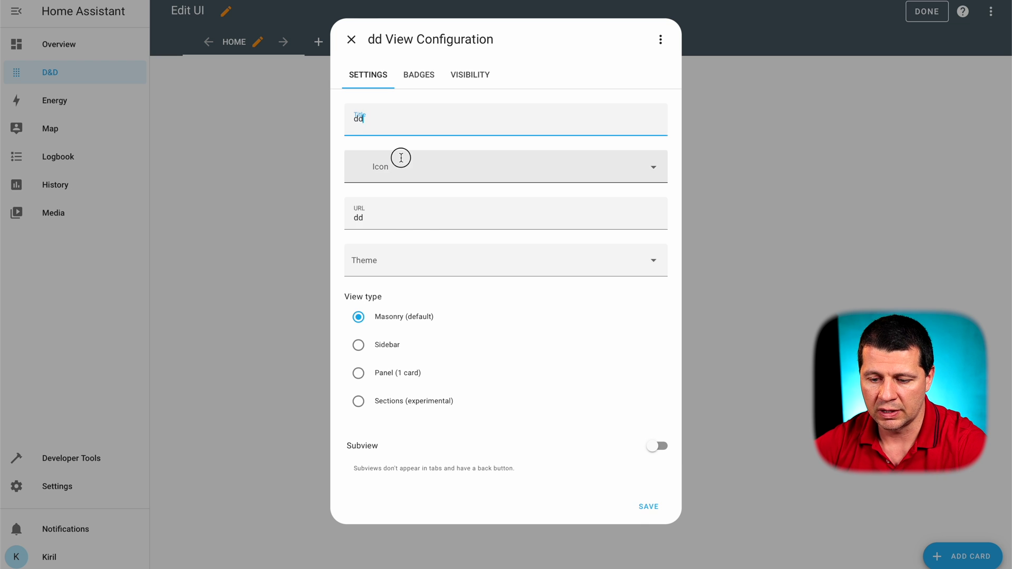
{"action": "left_click", "coordinate": [401, 158]}
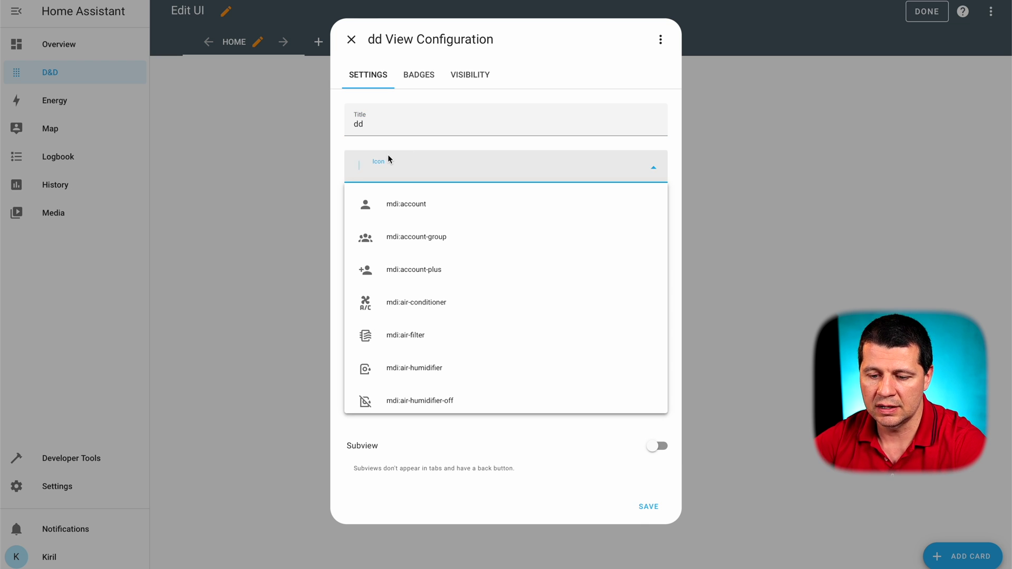
{"action": "type", "text": "drag"}
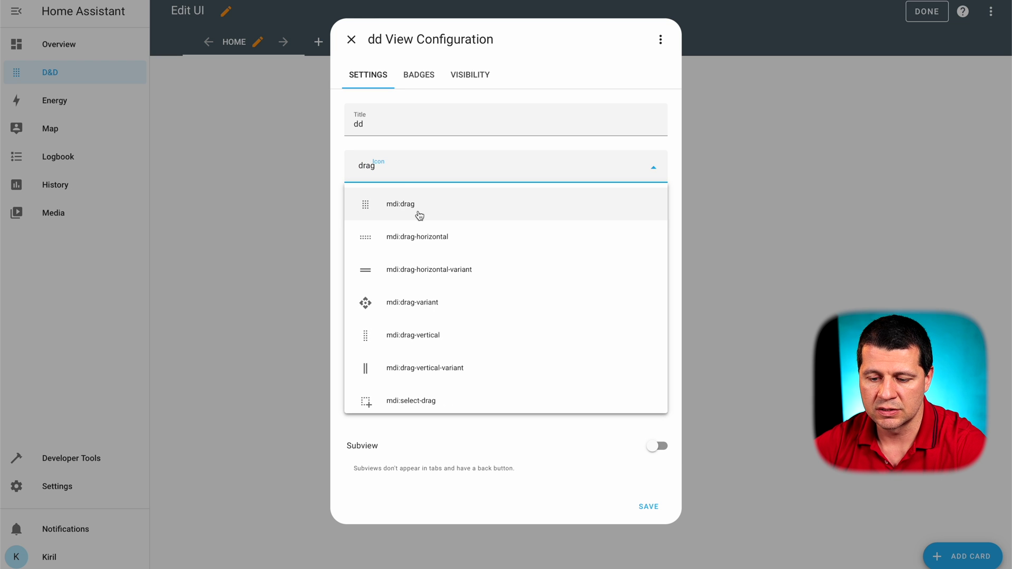
{"action": "left_click", "coordinate": [407, 302]}
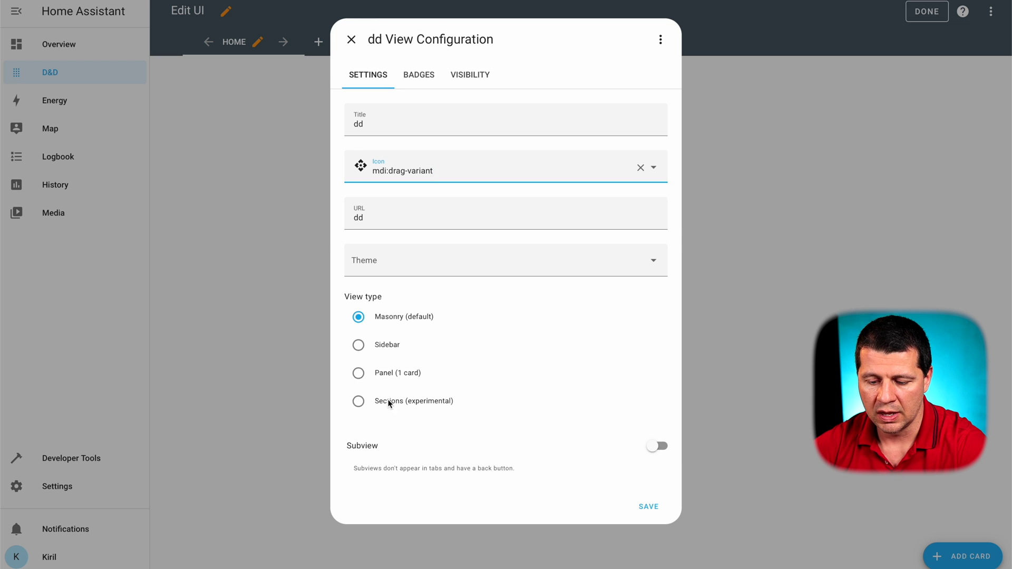
{"action": "left_click", "coordinate": [364, 409]}
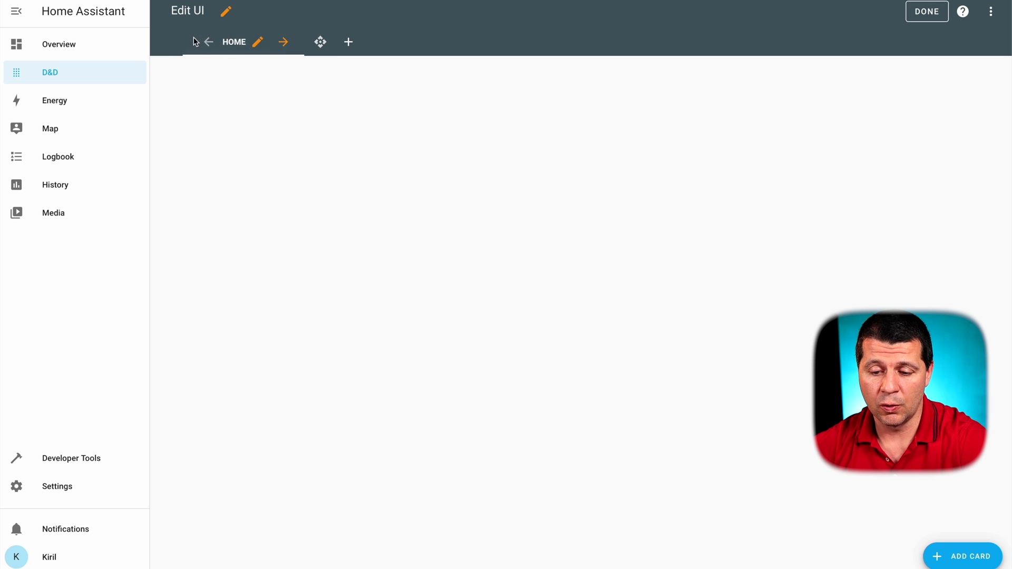
Delete the Home view from the D&D dashboard
{"action": "left_click", "coordinate": [258, 43]}
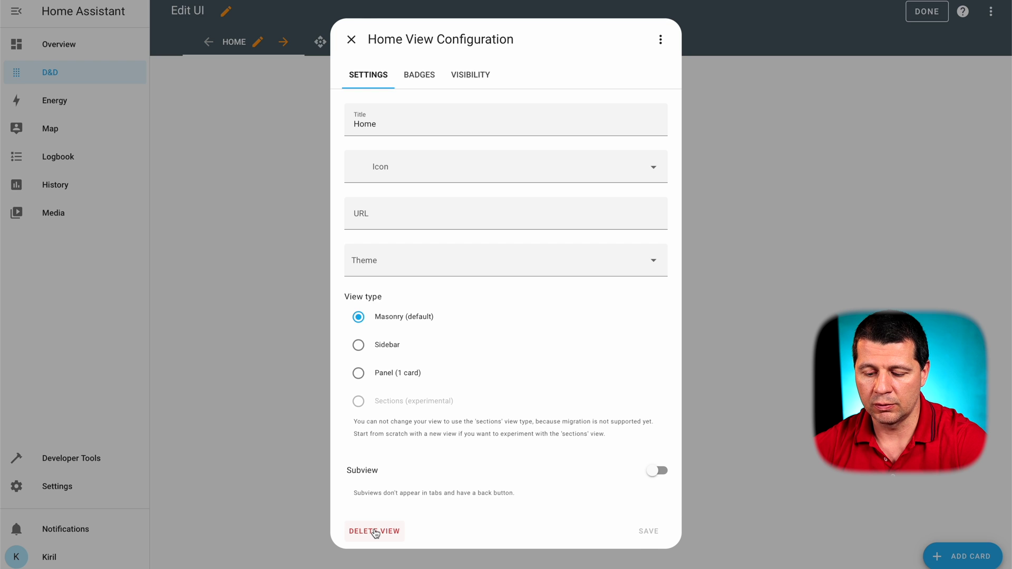
{"action": "left_click", "coordinate": [375, 532]}
{"action": "left_click", "coordinate": [599, 325]}
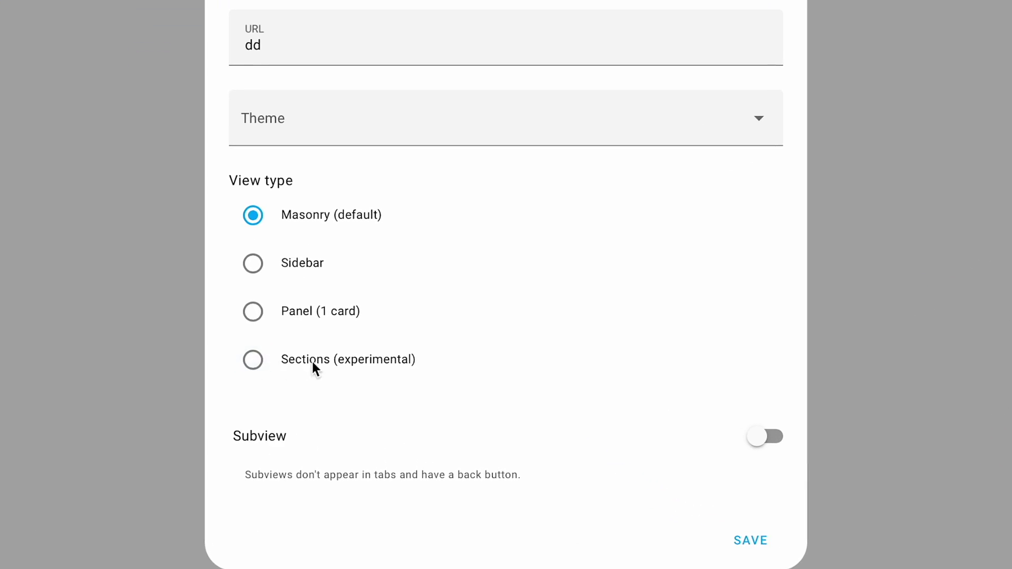
Keep the sections layout and rename the unnamed section to 'demo'
{"action": "left_click", "coordinate": [254, 360]}
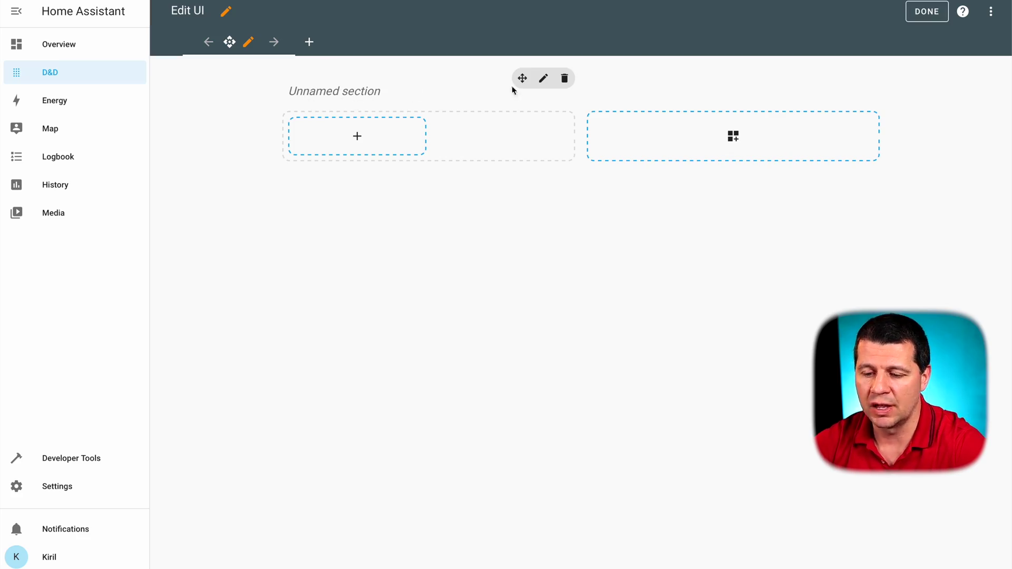
{"action": "left_click", "coordinate": [542, 80]}
{"action": "type", "text": "dem"}
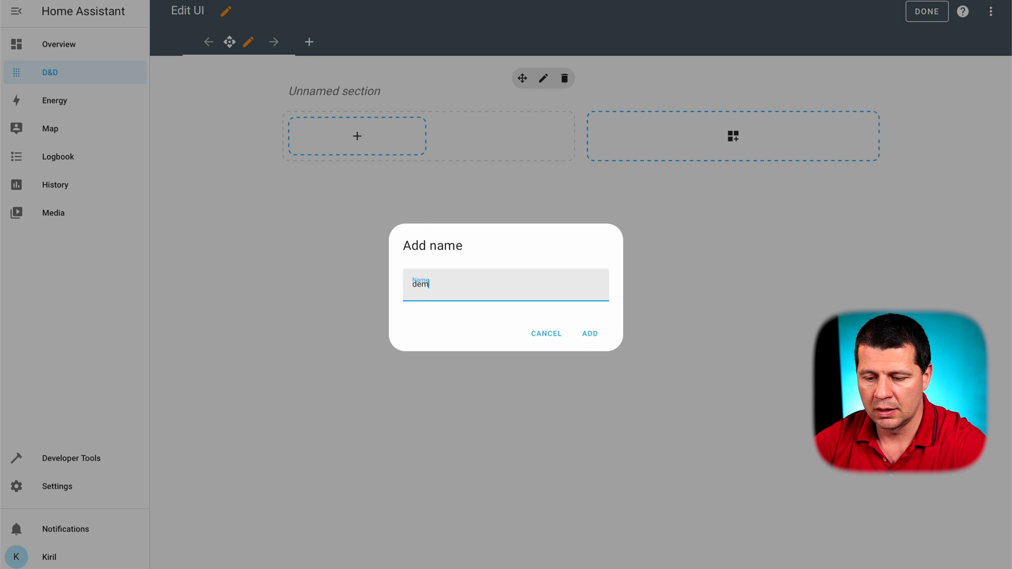
{"action": "type", "text": "o"}
{"action": "key", "text": "Return"}
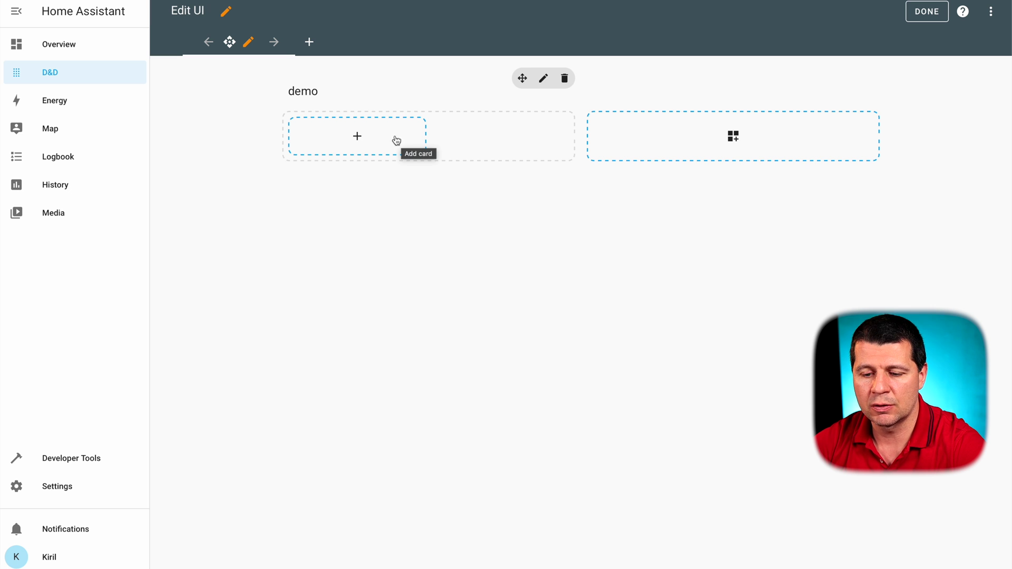
Add tiles for Bedroom Lights, Bedroom TV, Coffee Machine, HA 2024.3 and a person to demo
{"action": "left_click", "coordinate": [357, 138]}
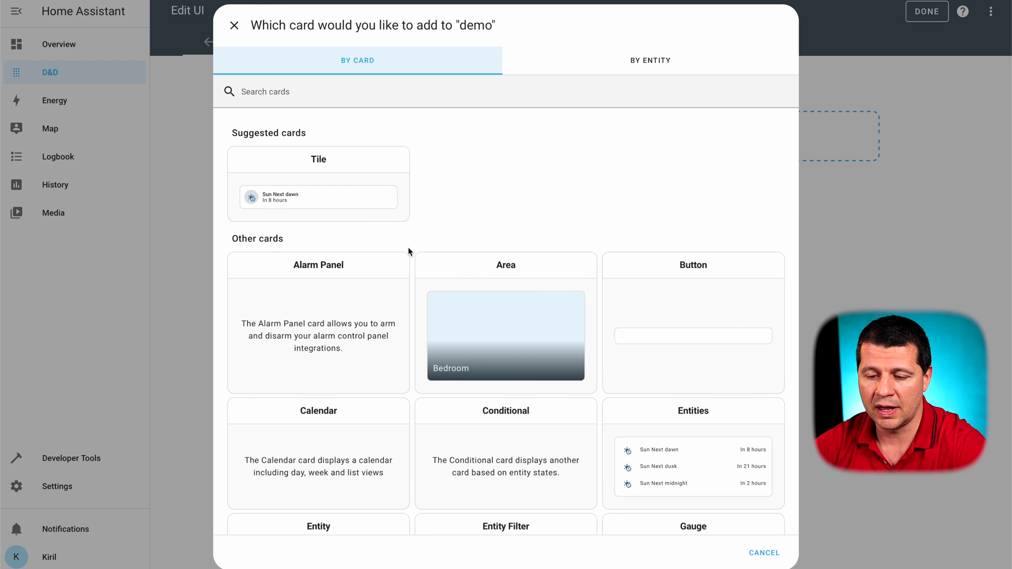
{"action": "scroll", "coordinate": [409, 252], "scroll_direction": "down", "scroll_amount": 2}
{"action": "scroll", "coordinate": [409, 251], "scroll_direction": "down", "scroll_amount": 1}
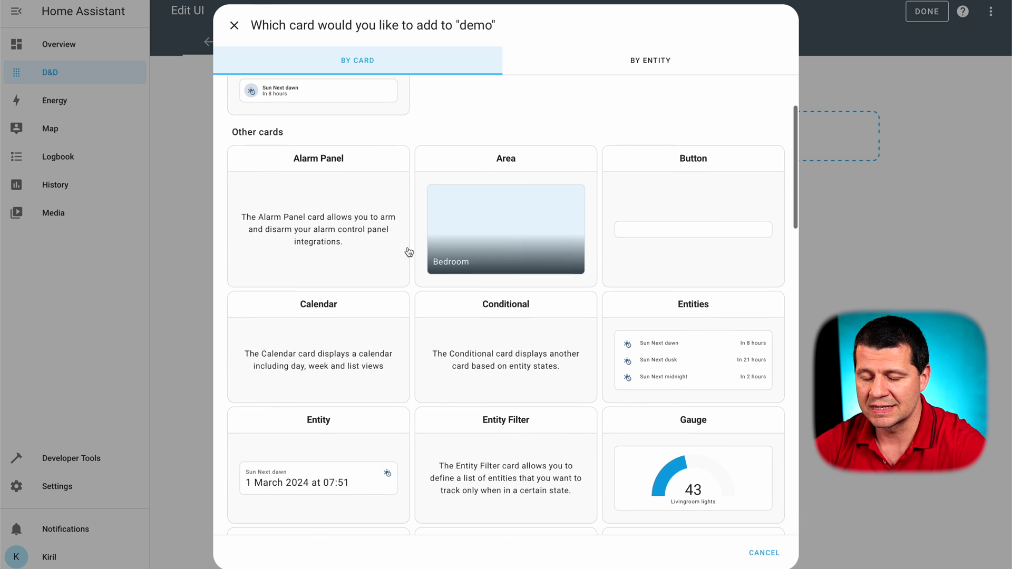
{"action": "scroll", "coordinate": [409, 251], "scroll_direction": "down", "scroll_amount": 1}
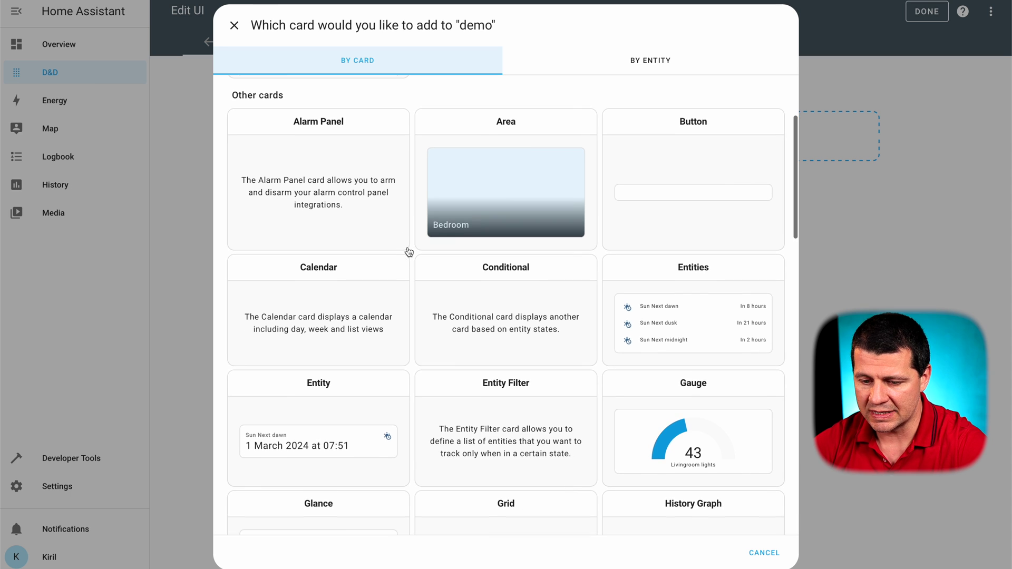
{"action": "scroll", "coordinate": [443, 338], "scroll_direction": "down", "scroll_amount": 20}
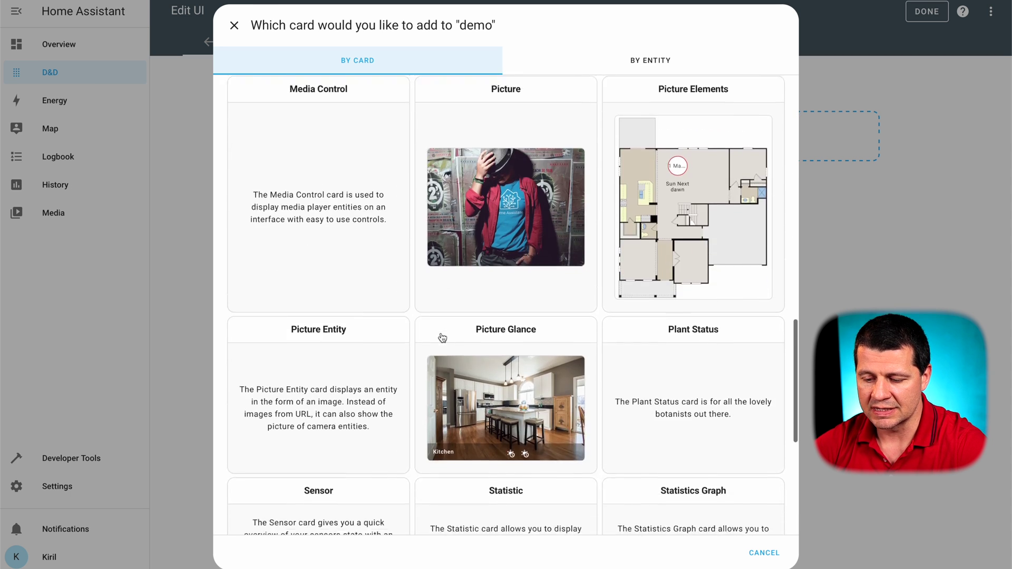
{"action": "scroll", "coordinate": [442, 338], "scroll_direction": "up", "scroll_amount": 20}
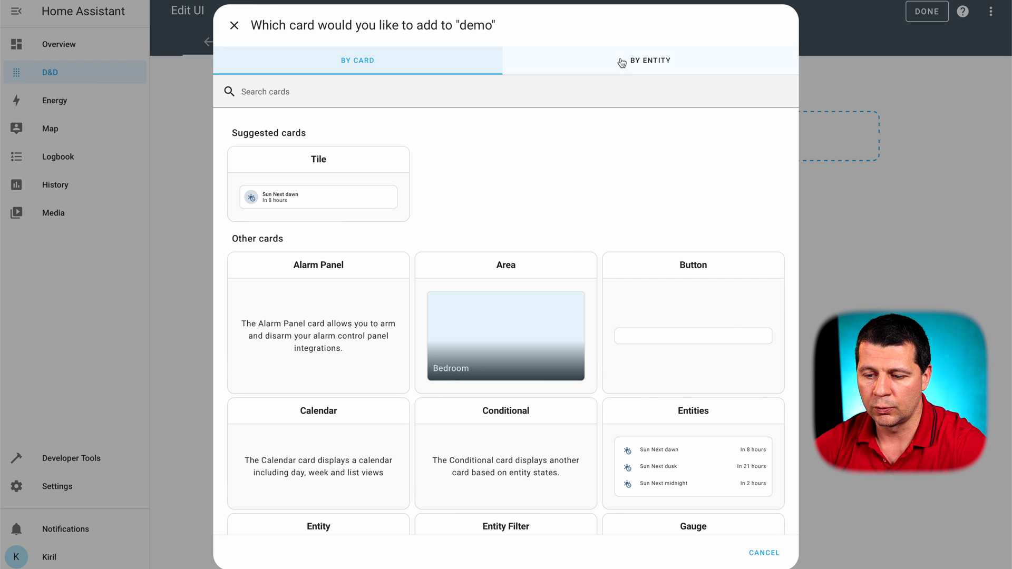
{"action": "left_click", "coordinate": [626, 65]}
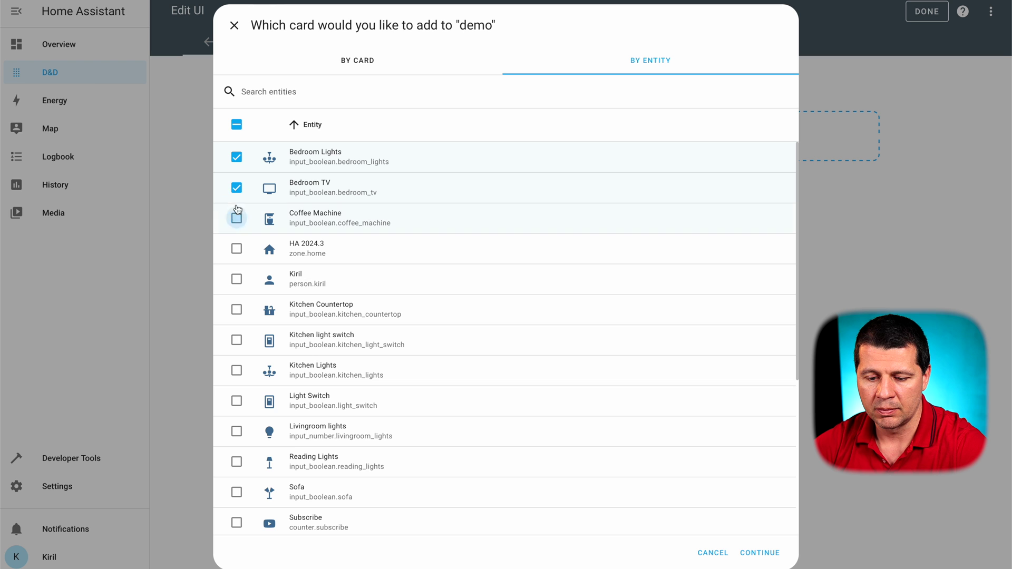
{"action": "left_click", "coordinate": [759, 554]}
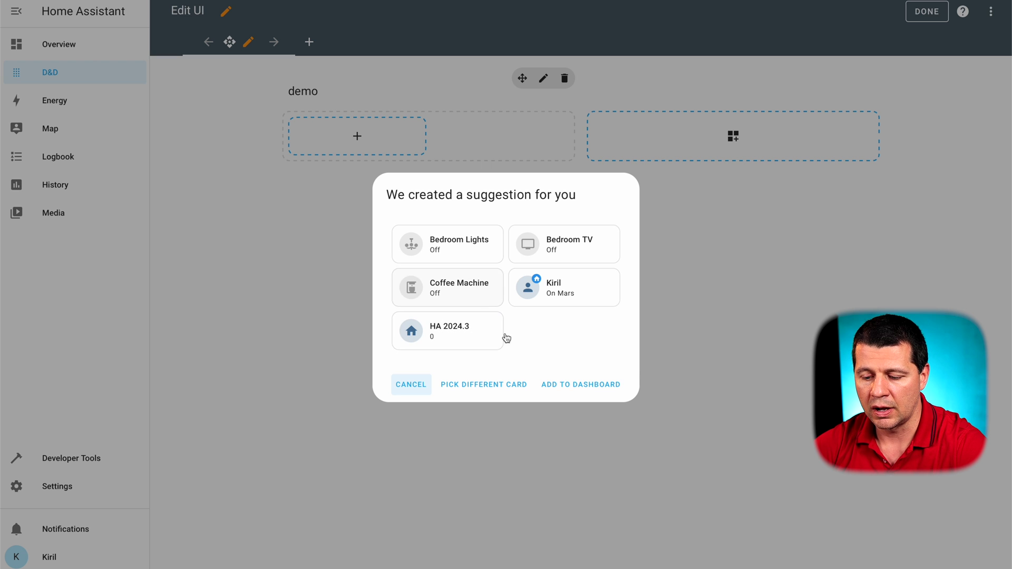
{"action": "left_click", "coordinate": [567, 389]}
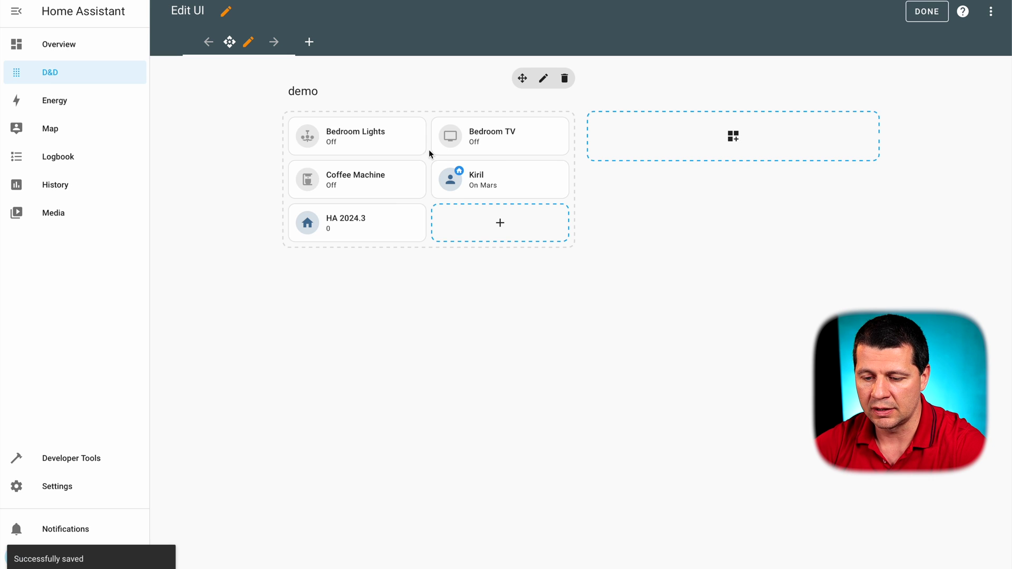
Reorder the Coffee Machine and HA 2024.3 tiles, then add a new section named demo 2
{"action": "left_click_drag", "start_coordinate": [312, 203], "coordinate": [401, 219]}
{"action": "left_click_drag", "start_coordinate": [507, 184], "coordinate": [369, 177]}
{"action": "left_click", "coordinate": [739, 141]}
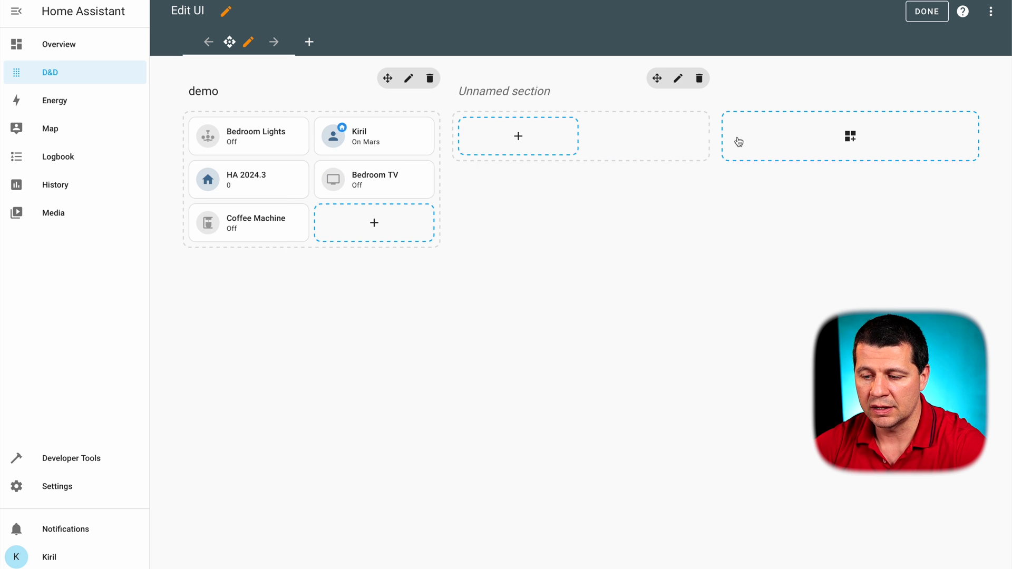
{"action": "left_click", "coordinate": [679, 79]}
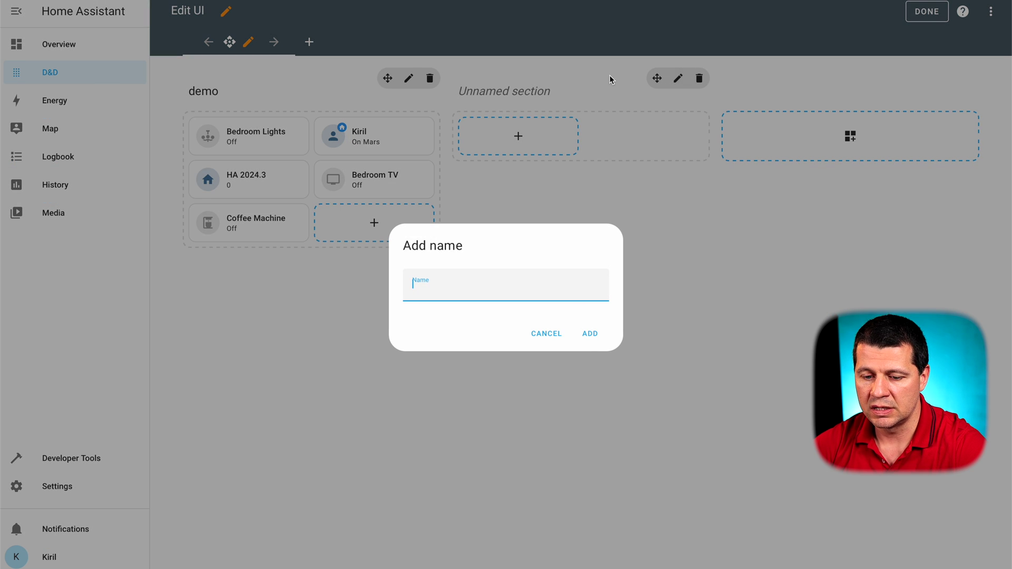
{"action": "type", "text": "d"}
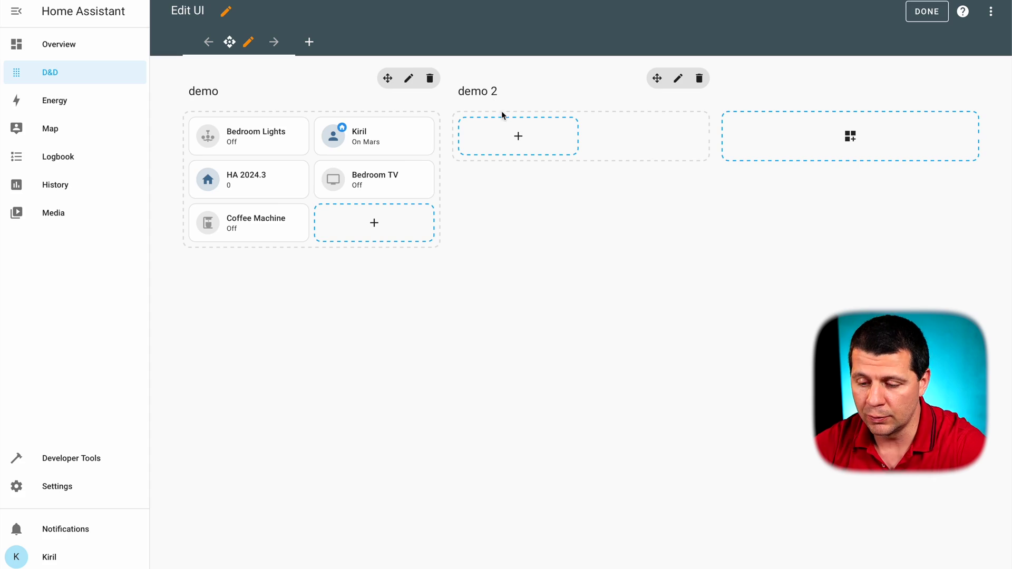
Add Light Switch, Livingroom lights and Reading Lights tiles to the demo 2 section
{"action": "left_click", "coordinate": [520, 134]}
{"action": "left_click", "coordinate": [635, 69]}
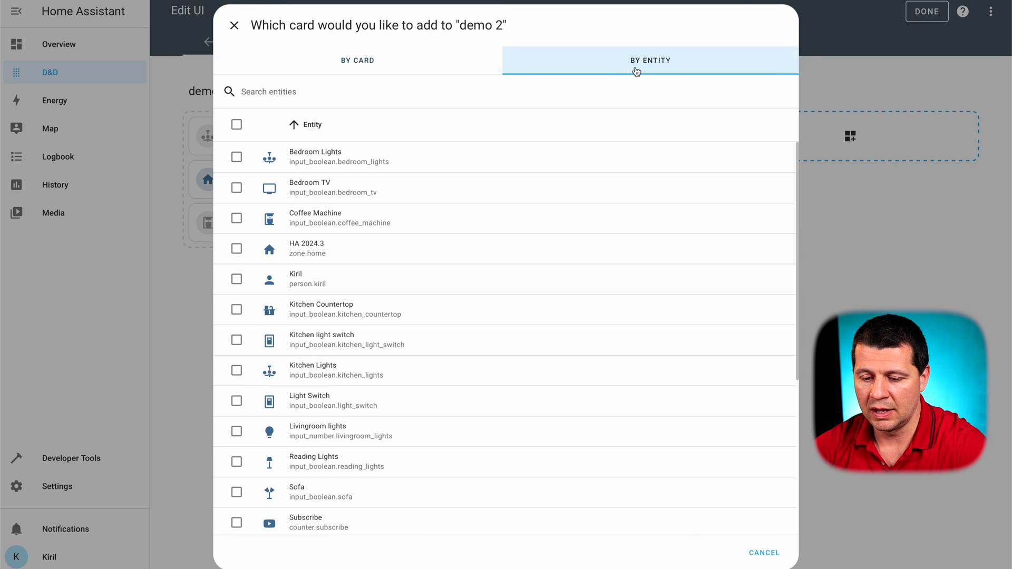
{"action": "left_click", "coordinate": [237, 402]}
{"action": "left_click", "coordinate": [236, 432]}
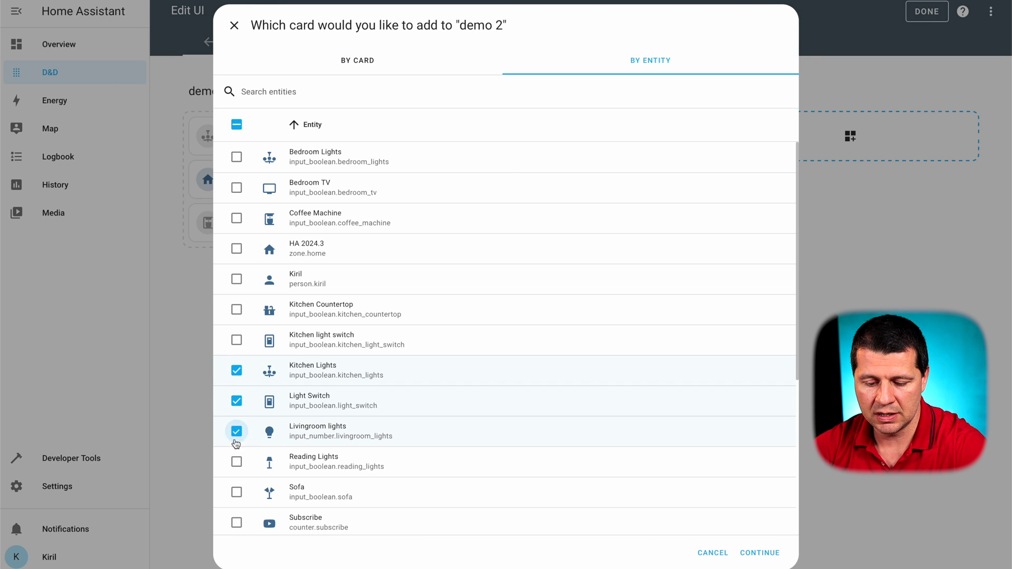
{"action": "left_click", "coordinate": [237, 462]}
{"action": "left_click", "coordinate": [739, 554]}
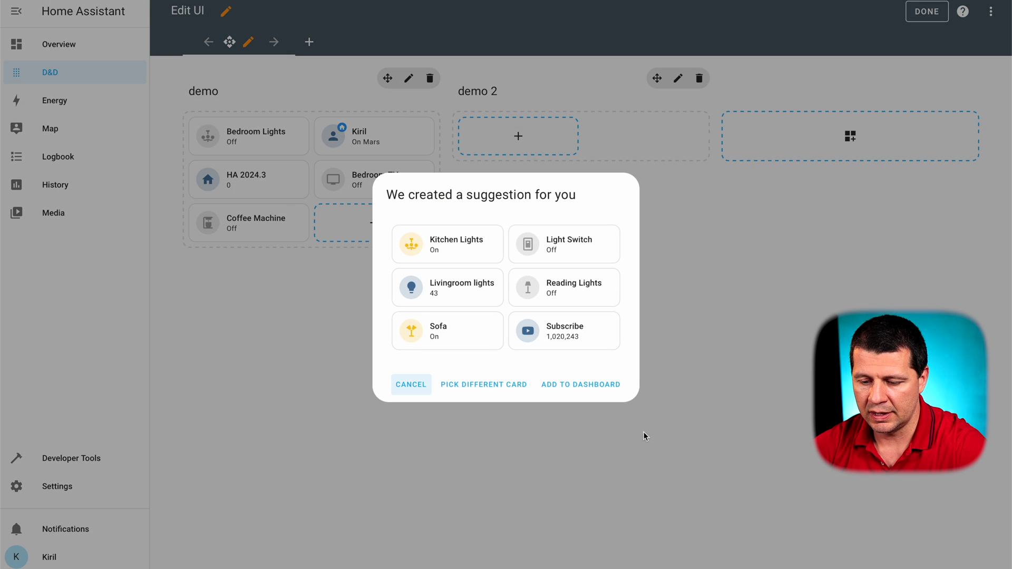
{"action": "left_click", "coordinate": [579, 385]}
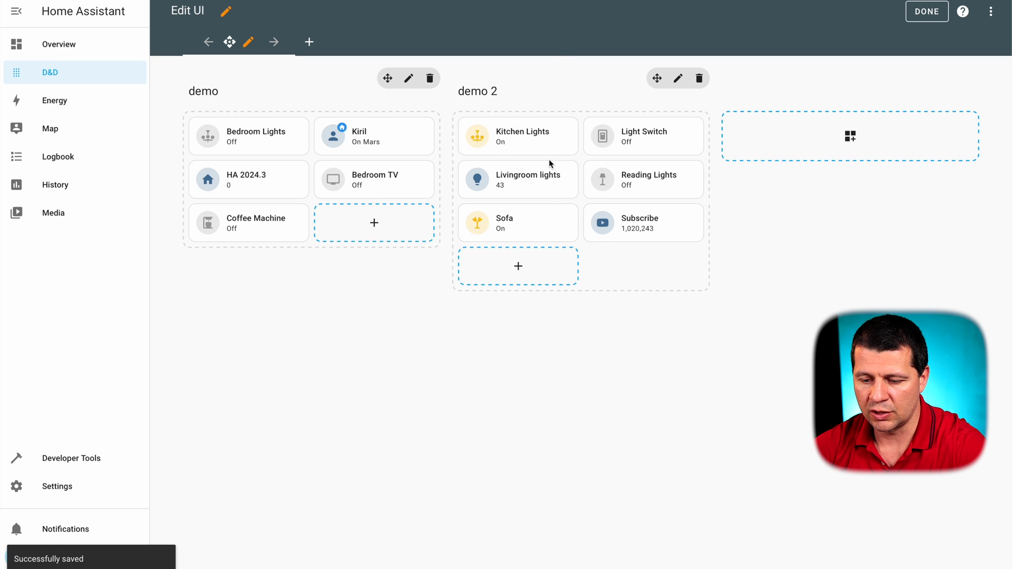
Add a new empty section and name it demo 3
{"action": "left_click", "coordinate": [830, 139]}
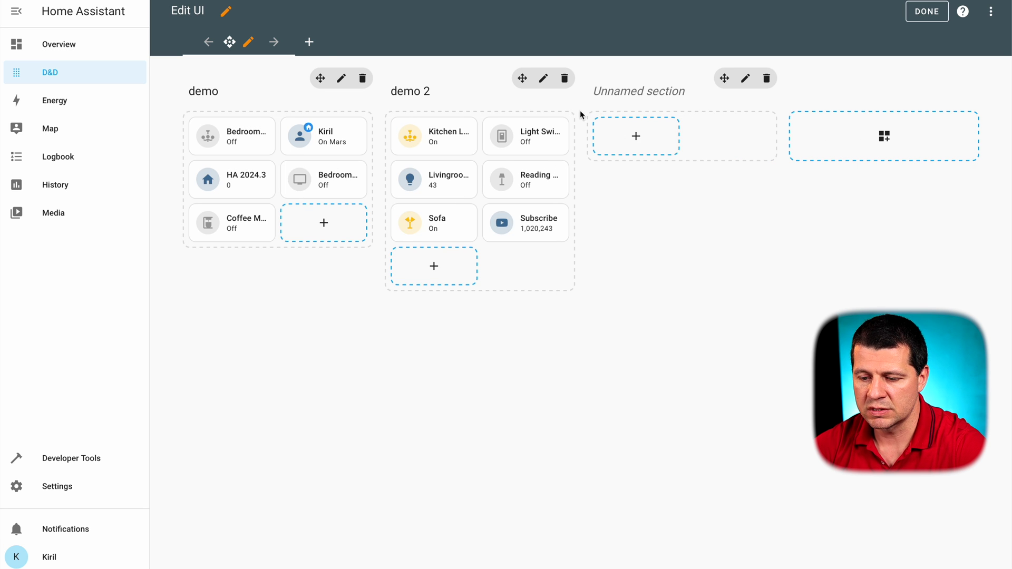
{"action": "left_click", "coordinate": [746, 78]}
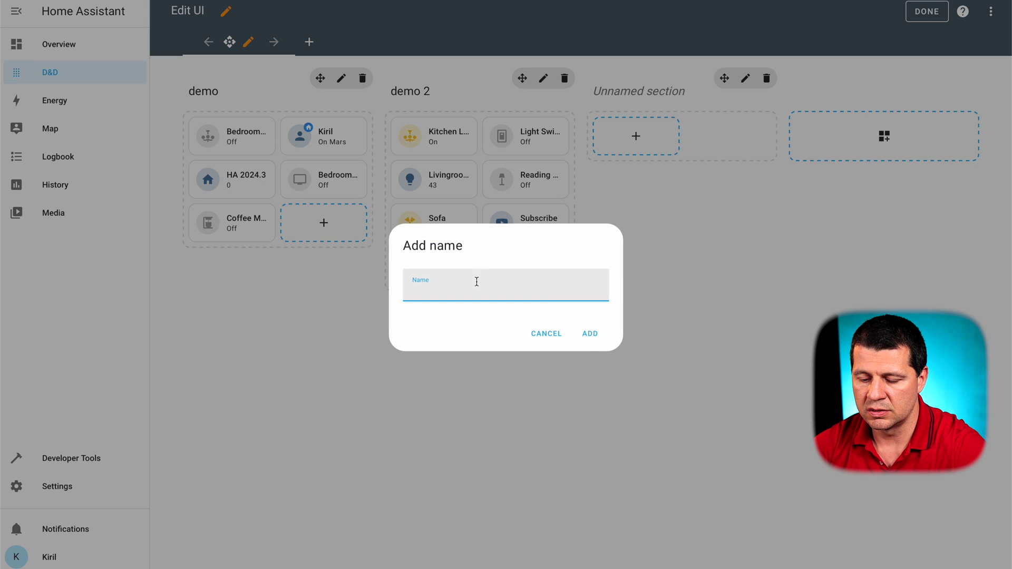
{"action": "key", "text": "Return"}
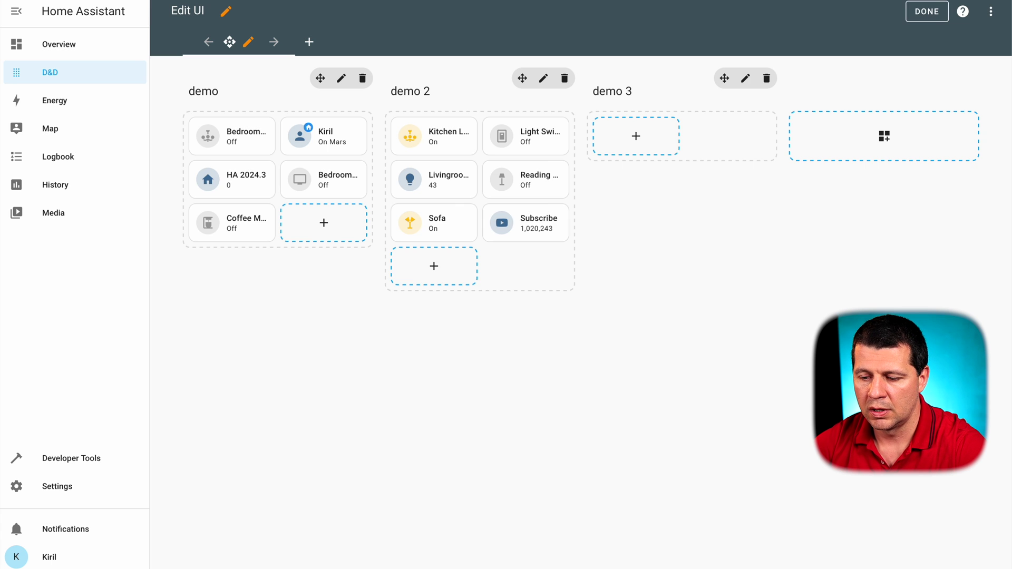
Add Kitchen Countertop, Kiril, Kitchen light switch and Kitchen Lights tiles to demo 3, then move demo 2 to the first column
{"action": "left_click", "coordinate": [624, 144]}
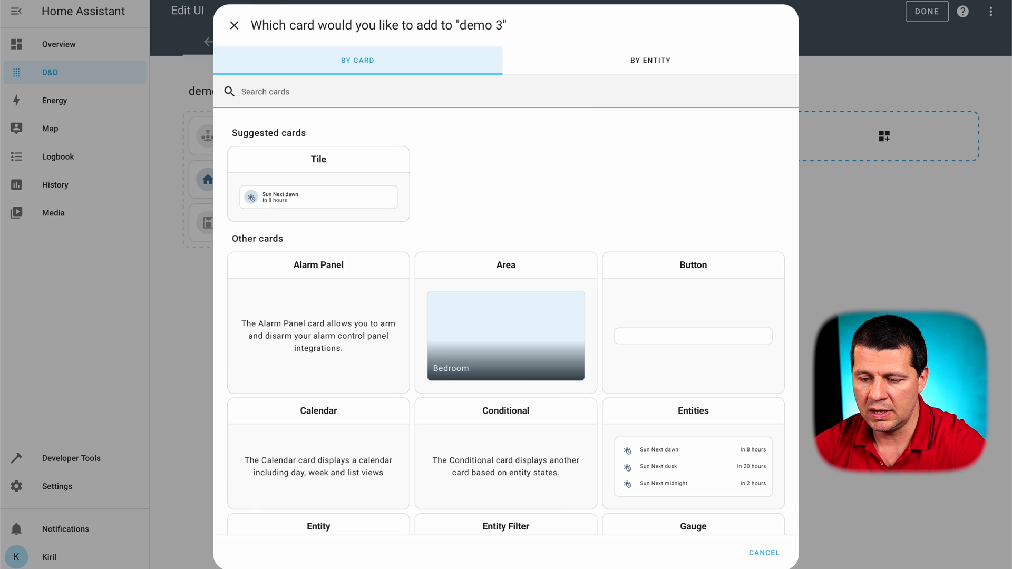
{"action": "left_click", "coordinate": [610, 62]}
{"action": "left_click", "coordinate": [237, 310]}
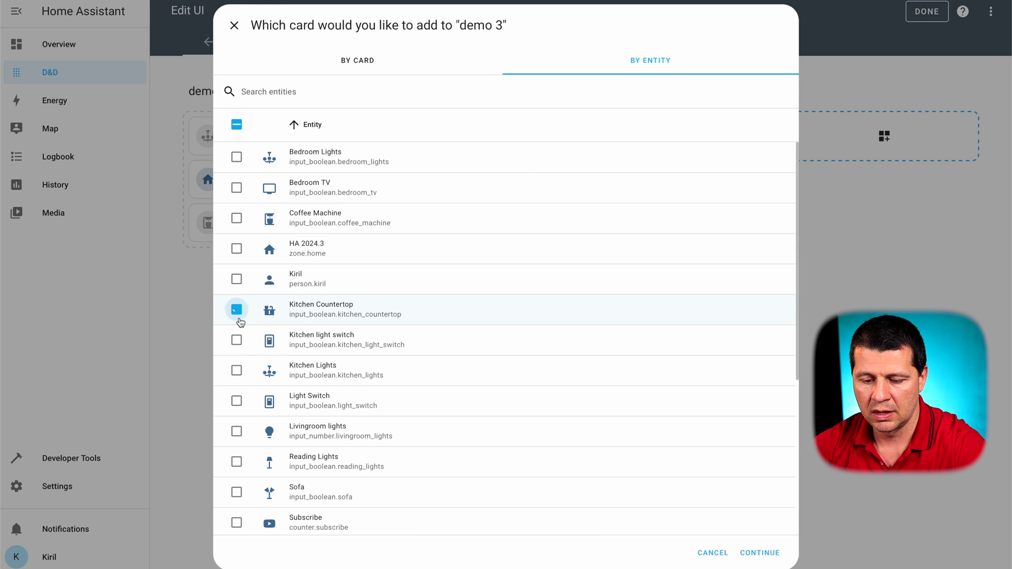
{"action": "left_click", "coordinate": [237, 340]}
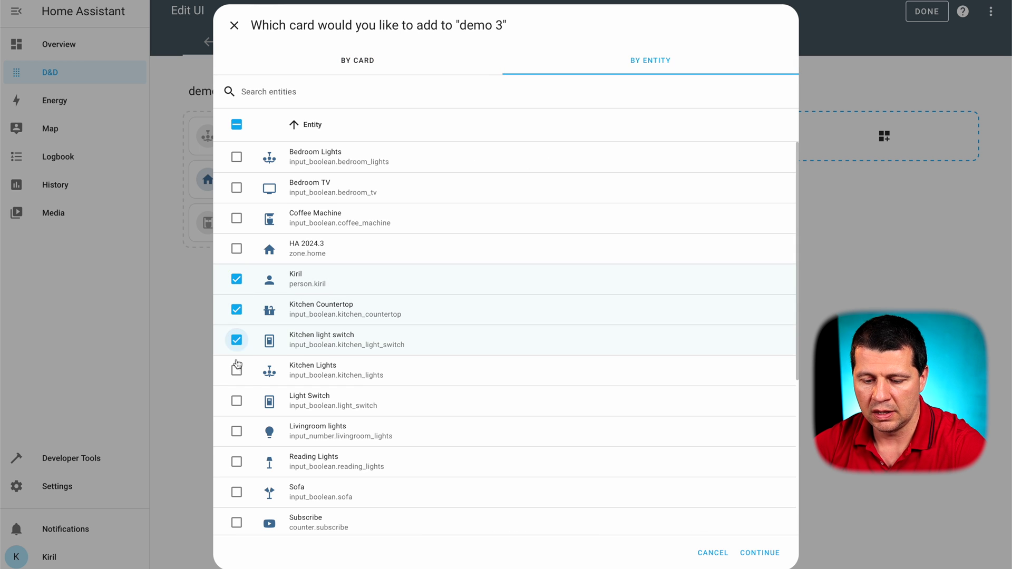
{"action": "left_click", "coordinate": [778, 554]}
{"action": "left_click", "coordinate": [610, 358]}
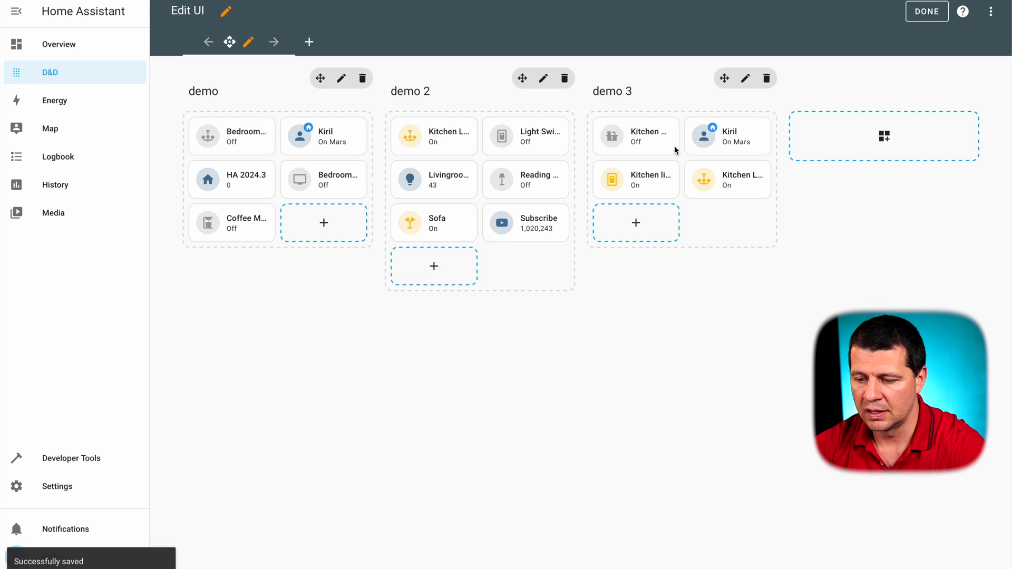
{"action": "left_click_drag", "start_coordinate": [717, 80], "coordinate": [540, 76]}
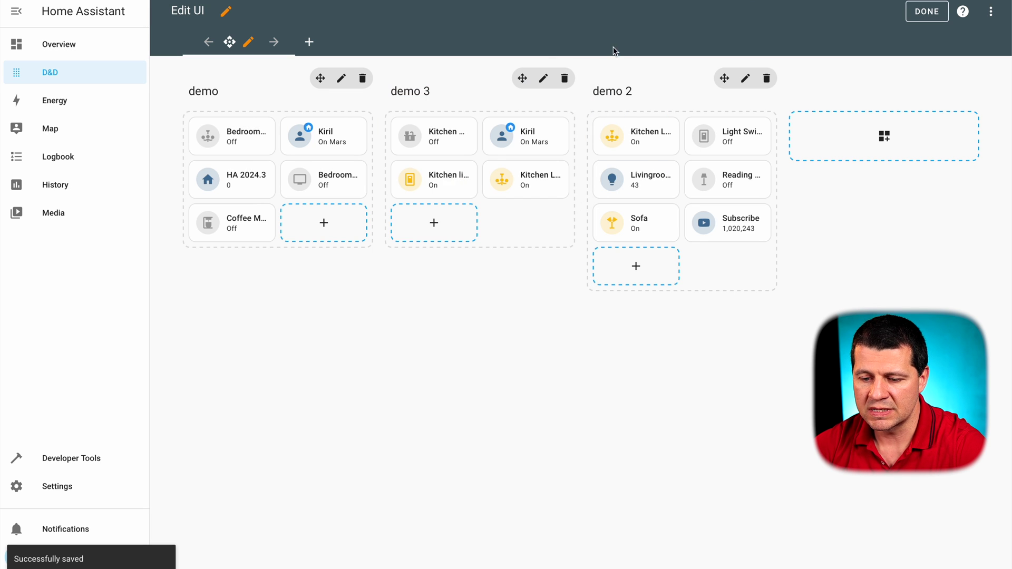
{"action": "left_click_drag", "start_coordinate": [684, 75], "coordinate": [305, 71]}
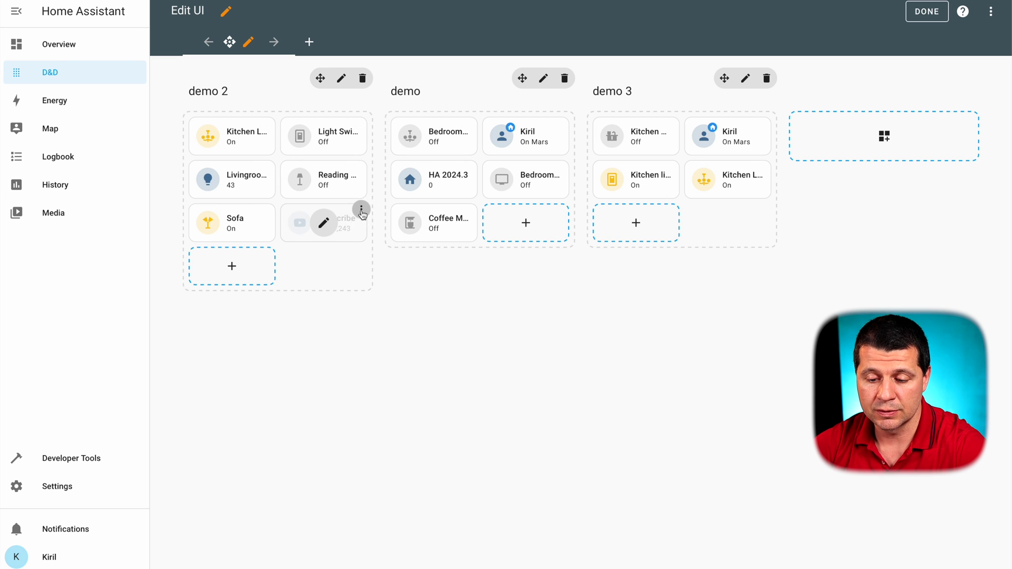
Copy demo 2's Subscribe card and paste it into the demo section
{"action": "left_click", "coordinate": [361, 213]}
{"action": "left_click", "coordinate": [336, 264]}
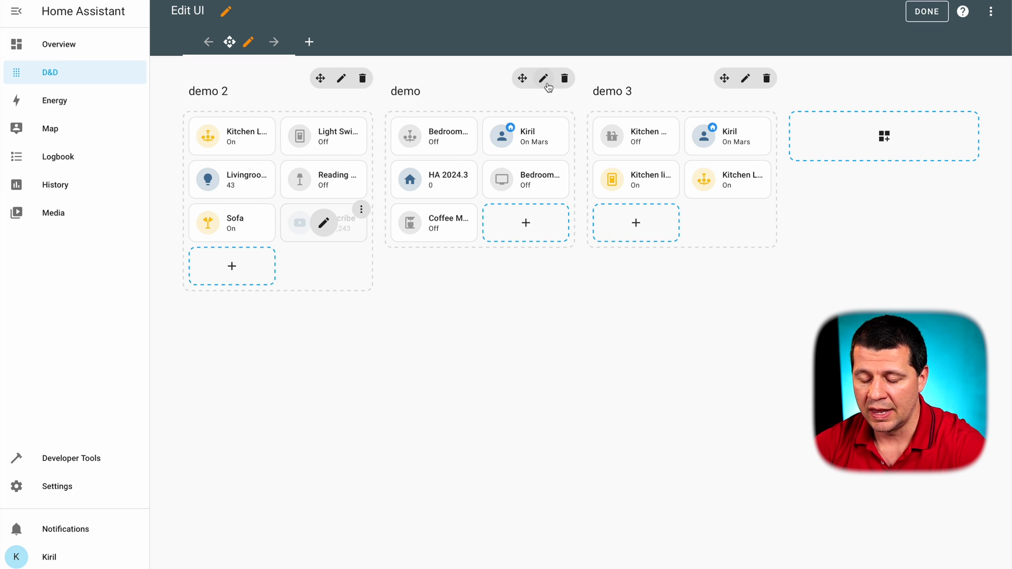
{"action": "left_click", "coordinate": [529, 223]}
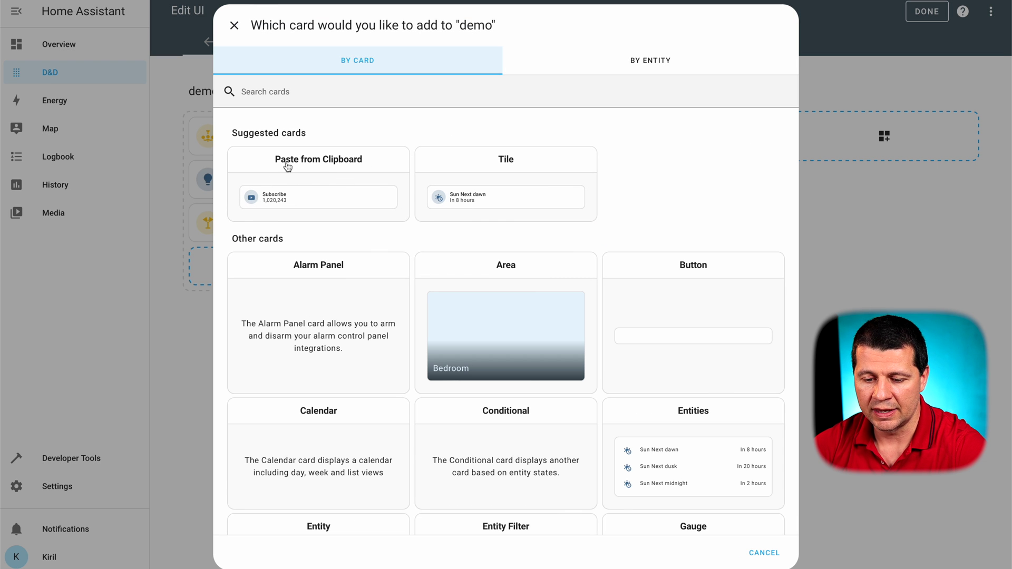
{"action": "left_click", "coordinate": [284, 198]}
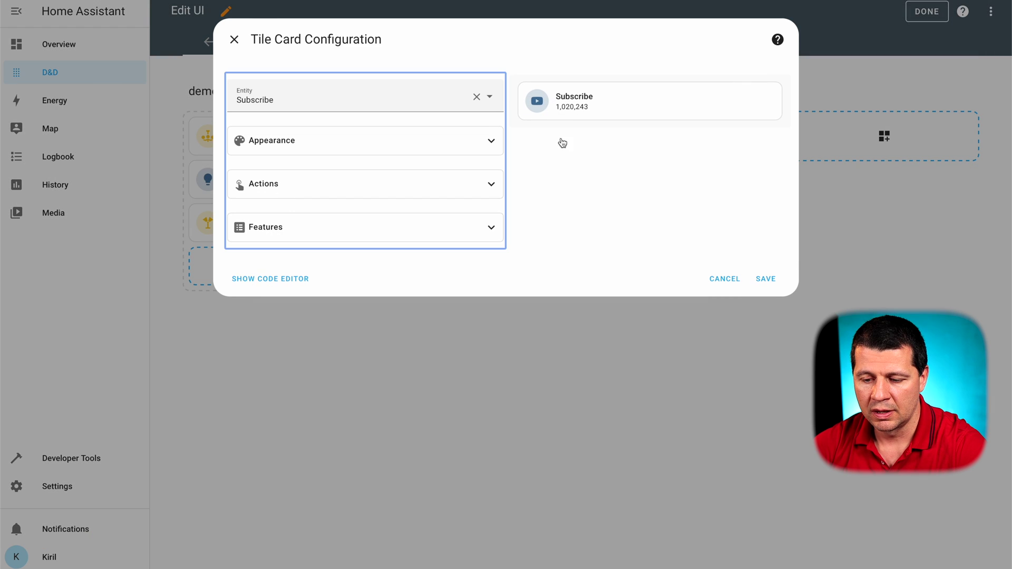
{"action": "left_click", "coordinate": [767, 278]}
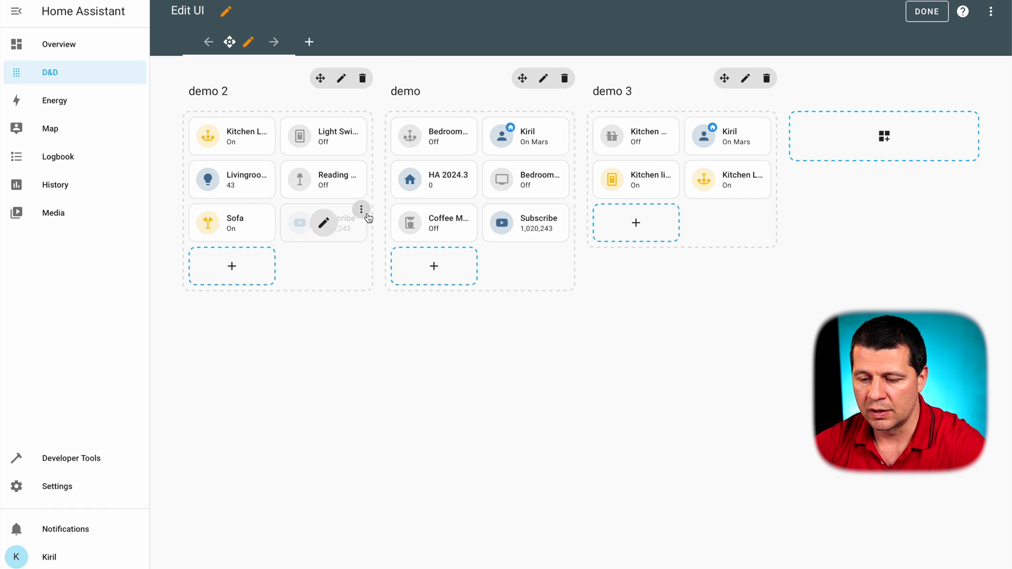
Cut the Subscribe card from demo and paste it into demo 3
{"action": "left_click", "coordinate": [563, 210]}
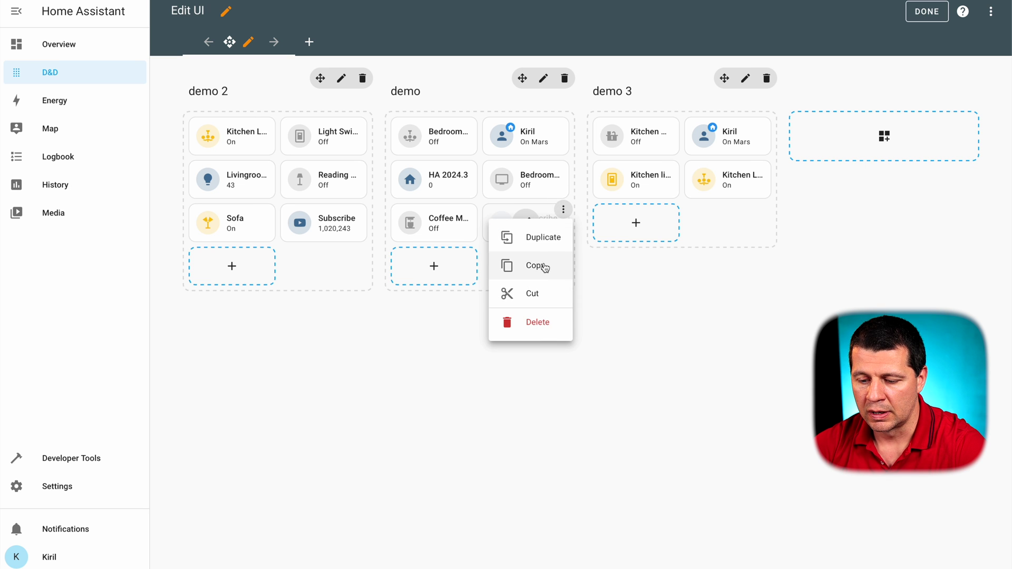
{"action": "left_click", "coordinate": [545, 289]}
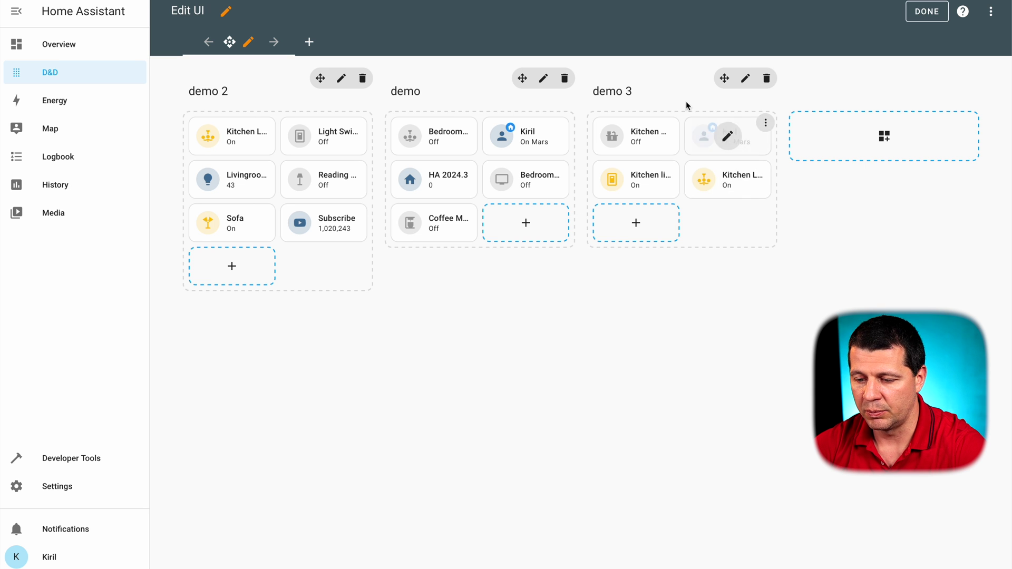
{"action": "left_click", "coordinate": [645, 229]}
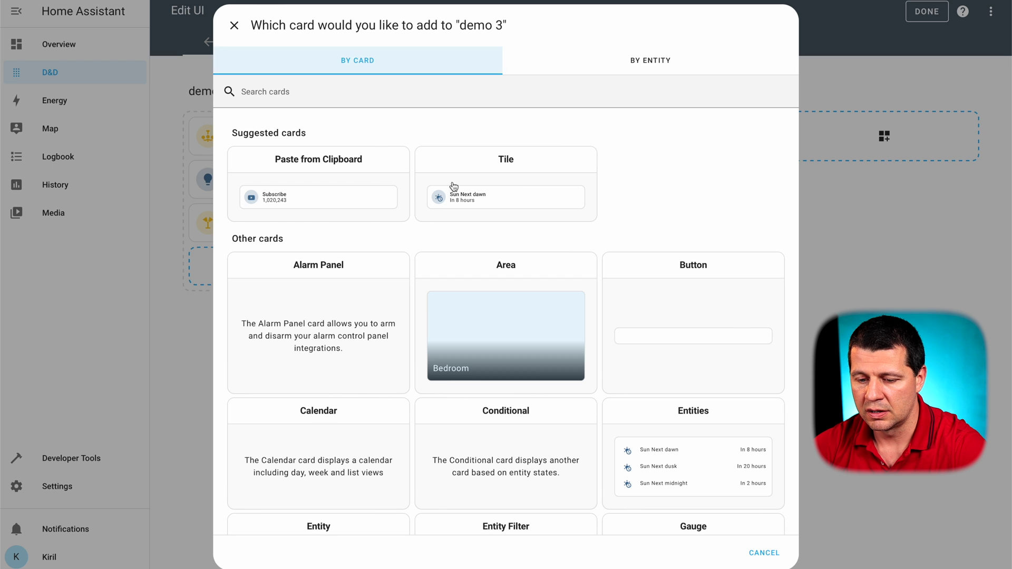
{"action": "left_click", "coordinate": [322, 192]}
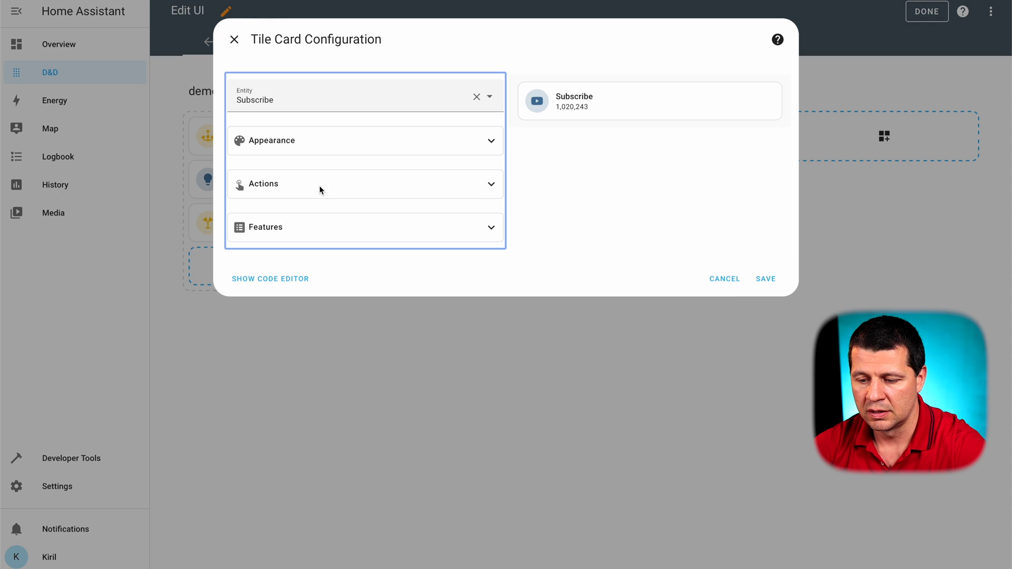
{"action": "left_click", "coordinate": [757, 281]}
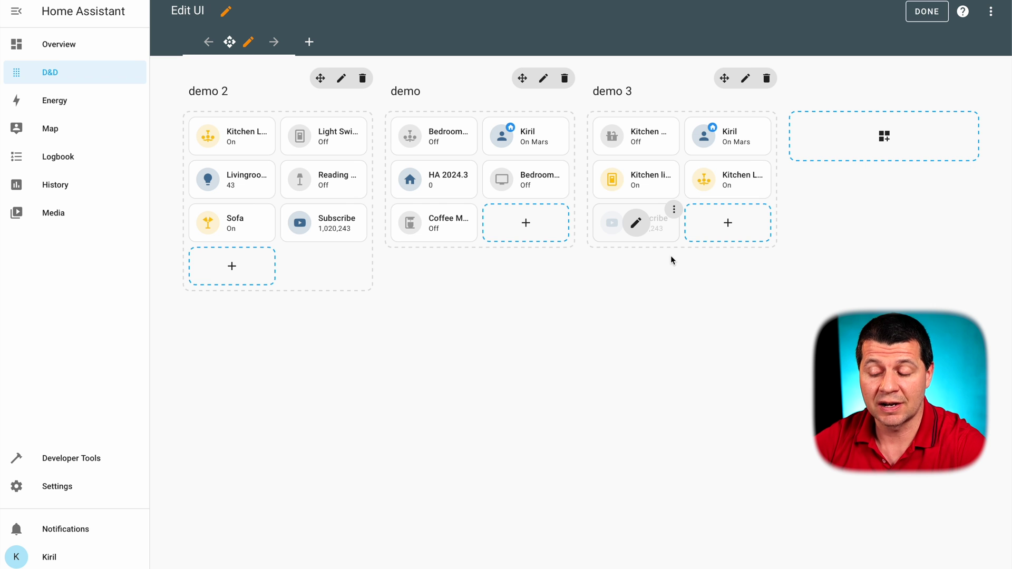
Drag the Subscribe card from demo 3 into demo's third row, just before Coffee Machine
{"action": "left_click_drag", "start_coordinate": [668, 232], "coordinate": [562, 237]}
{"action": "left_click_drag", "start_coordinate": [527, 228], "coordinate": [475, 269]}
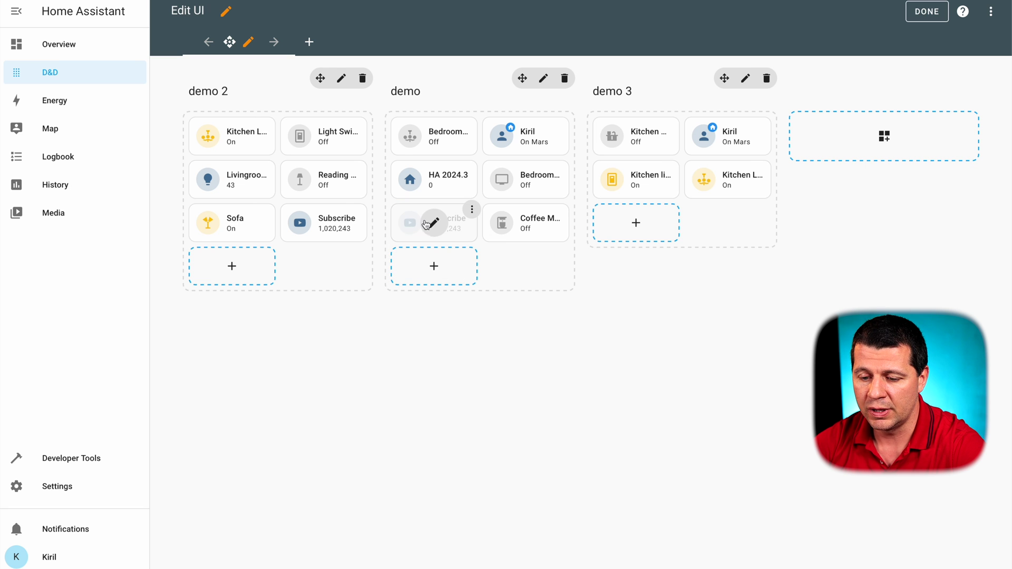
{"action": "mouse_move", "coordinate": [410, 232]}
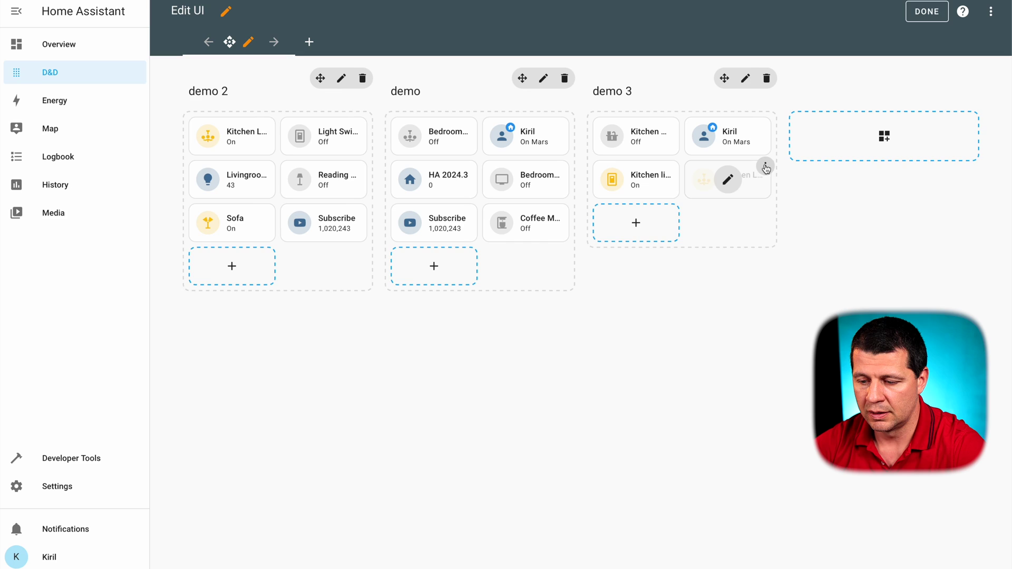
Duplicate the Kitchen Lights card, review its appearance, actions and features, and save the copy
{"action": "left_click", "coordinate": [765, 166]}
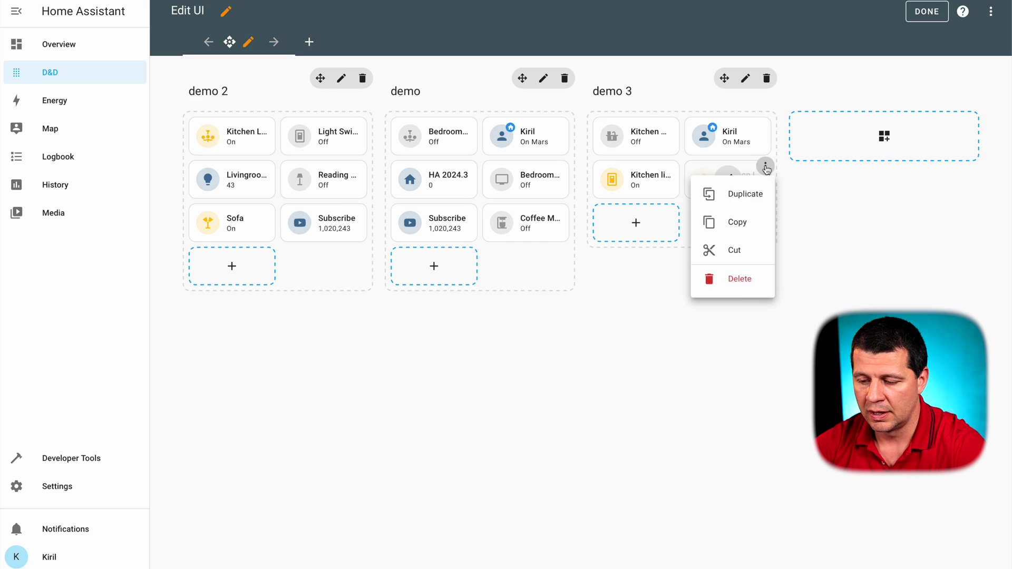
{"action": "left_click", "coordinate": [744, 194]}
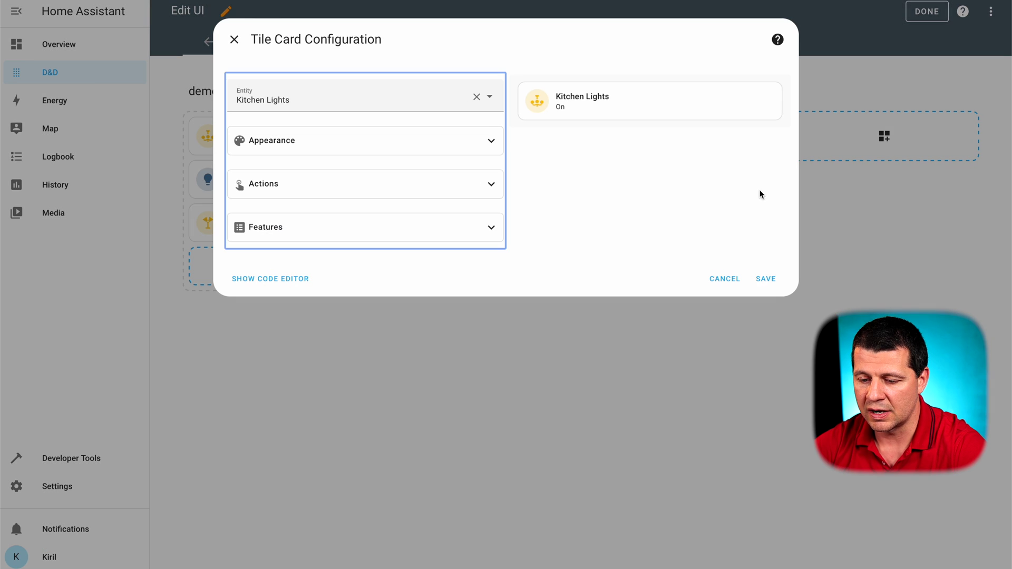
{"action": "left_click", "coordinate": [299, 148]}
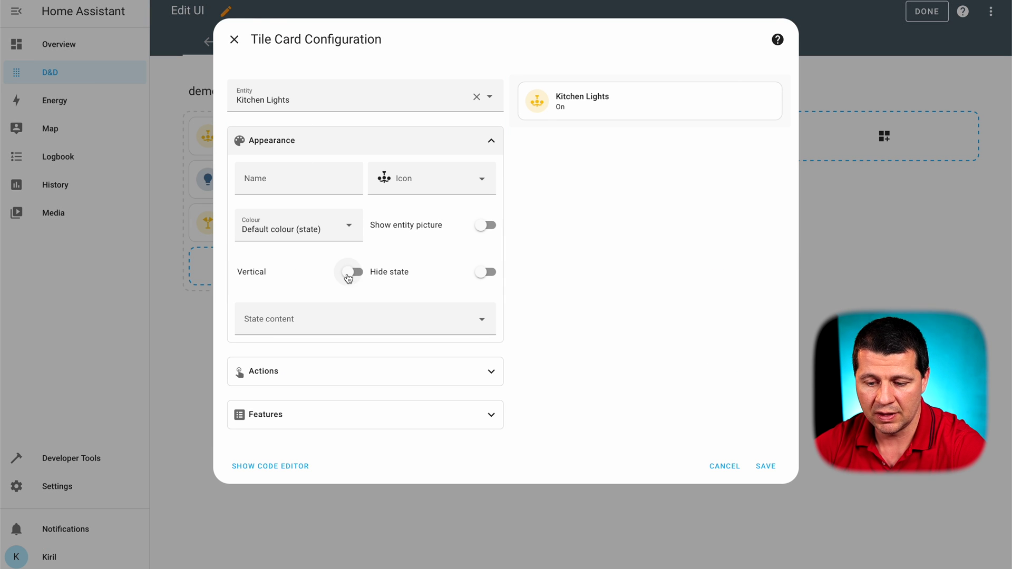
{"action": "left_click", "coordinate": [282, 372]}
{"action": "scroll", "coordinate": [277, 475], "scroll_direction": "down", "scroll_amount": 1}
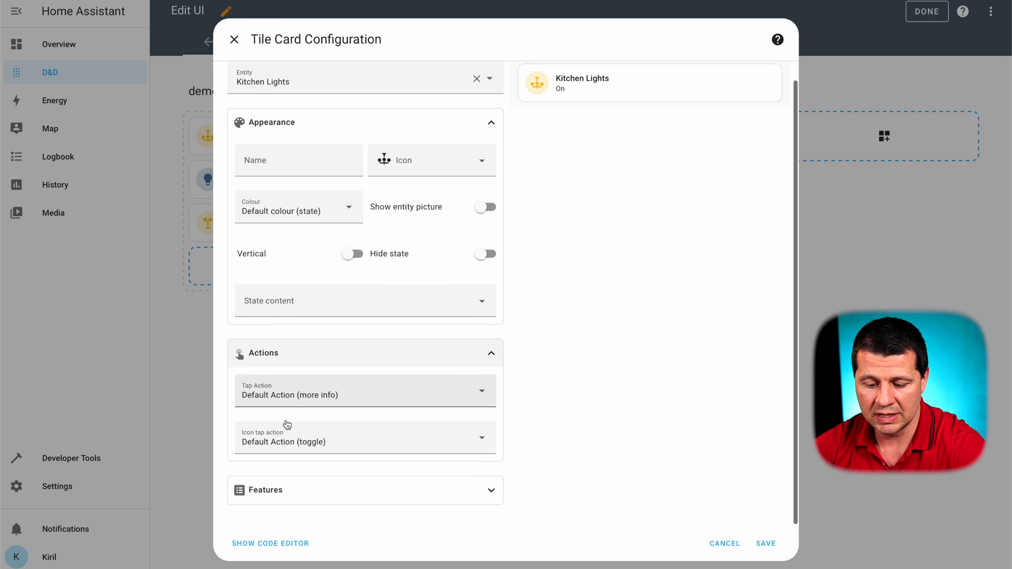
{"action": "left_click", "coordinate": [274, 498]}
{"action": "scroll", "coordinate": [372, 252], "scroll_direction": "down", "scroll_amount": 1}
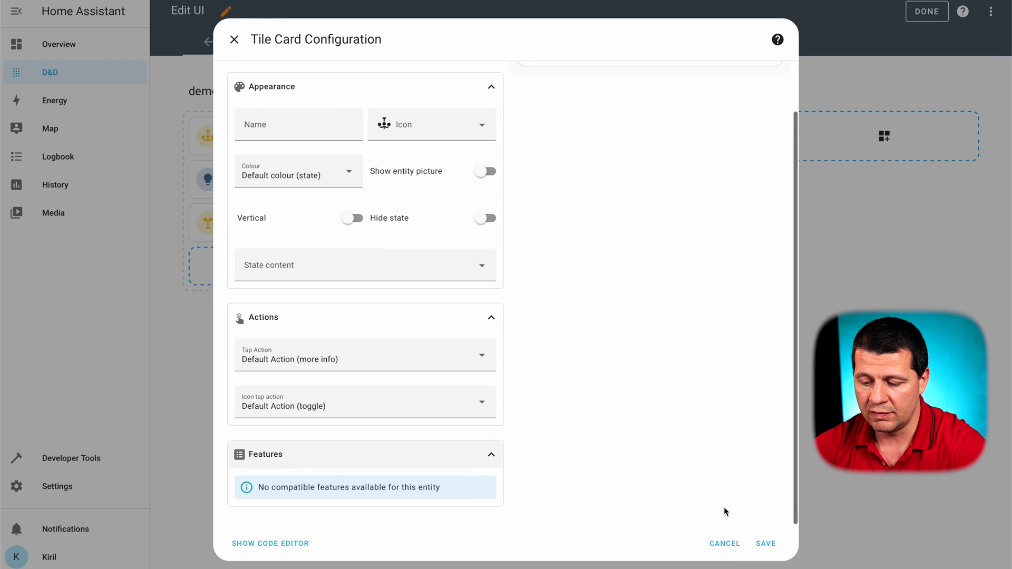
{"action": "left_click", "coordinate": [766, 543]}
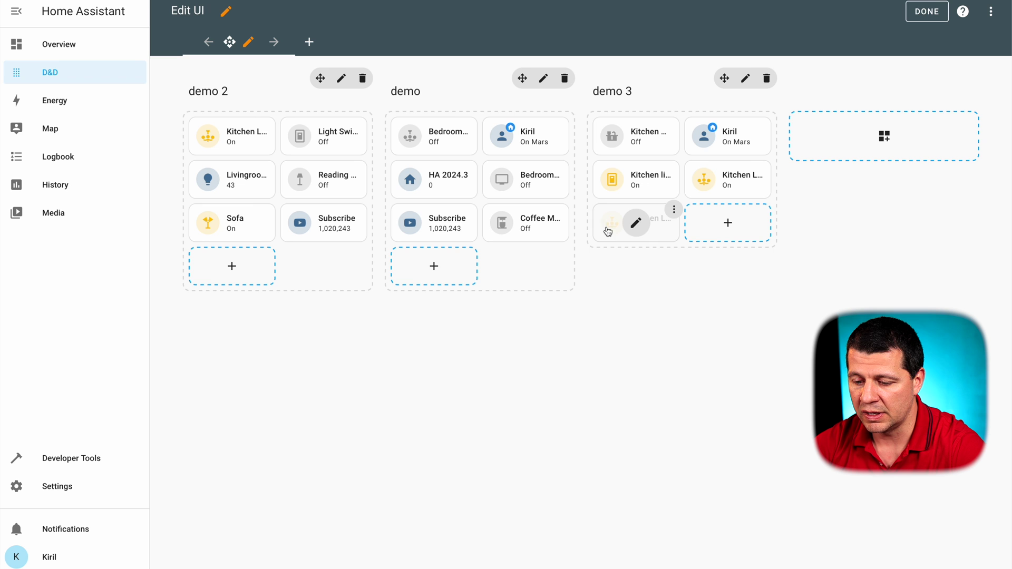
Add a new empty section named Map
{"action": "left_click", "coordinate": [882, 146]}
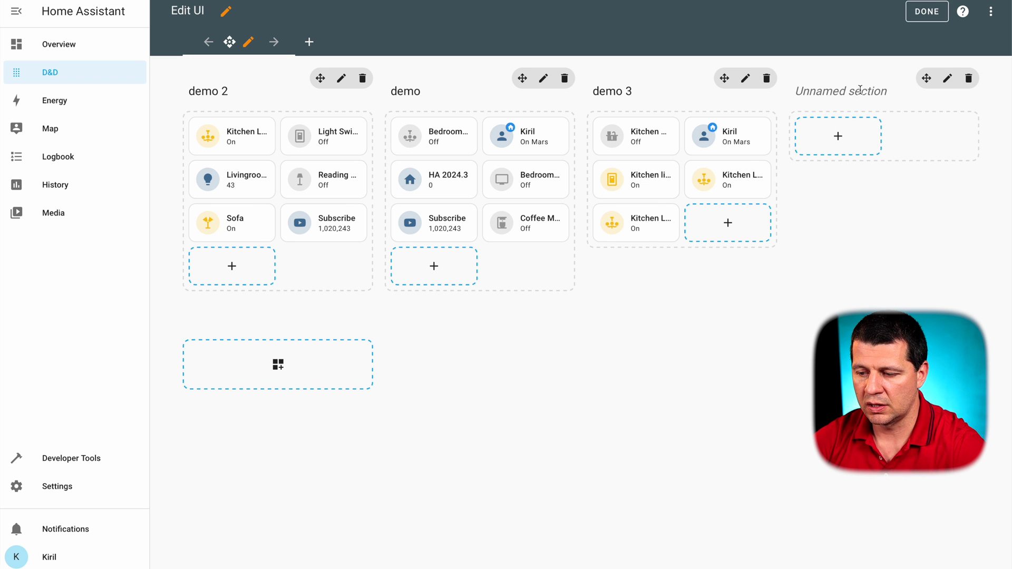
{"action": "left_click", "coordinate": [949, 79]}
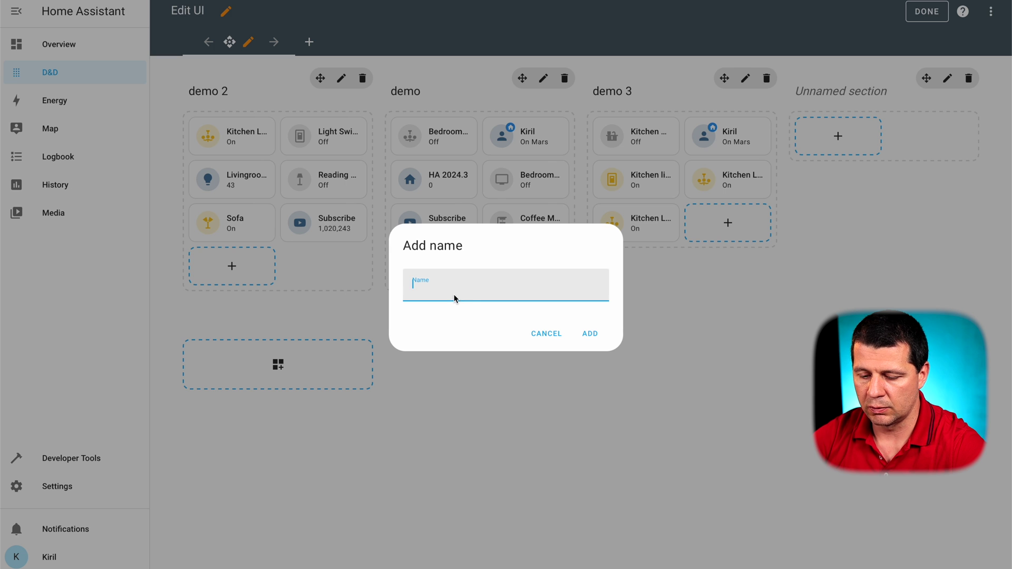
{"action": "key", "text": "Escape"}
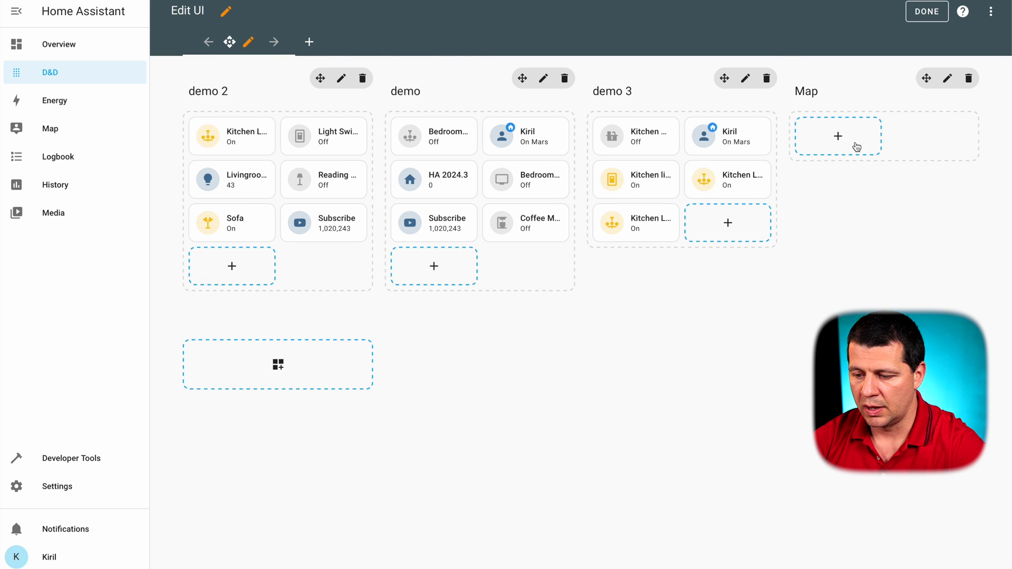
Add a Map card titled mqp tracking HA 2024.3 with a 16:9 aspect ratio
{"action": "left_click", "coordinate": [836, 137]}
{"action": "left_click", "coordinate": [355, 87]}
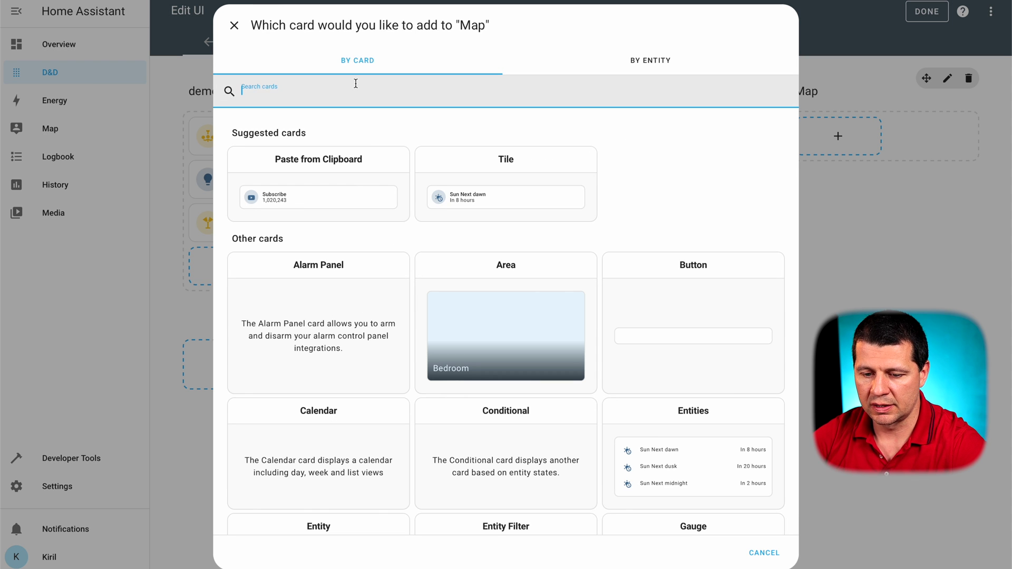
{"action": "type", "text": "map"}
{"action": "left_click", "coordinate": [343, 127]}
{"action": "left_click", "coordinate": [343, 109]}
{"action": "type", "text": "mqp"}
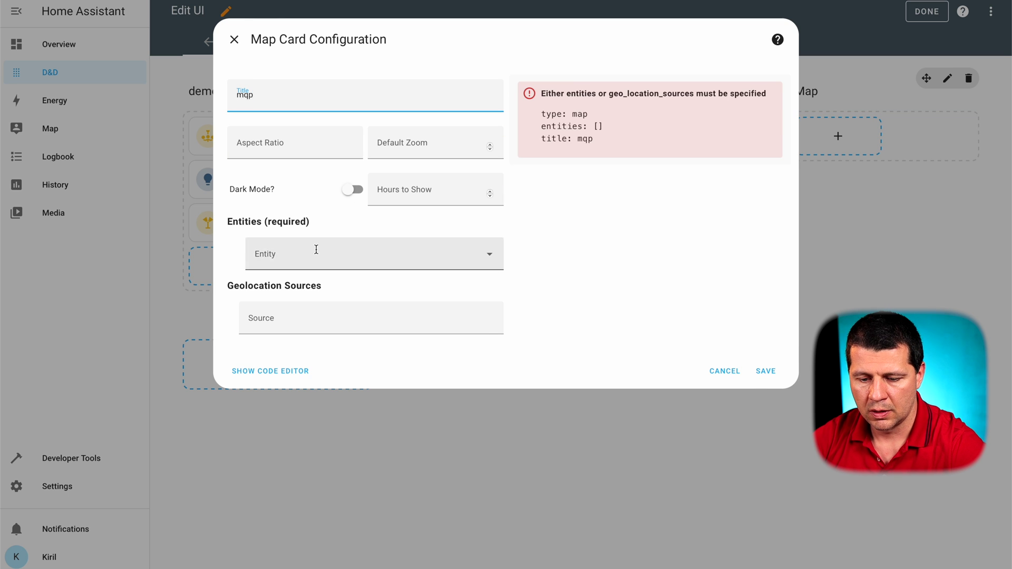
{"action": "left_click", "coordinate": [354, 255]}
{"action": "left_click", "coordinate": [354, 288]}
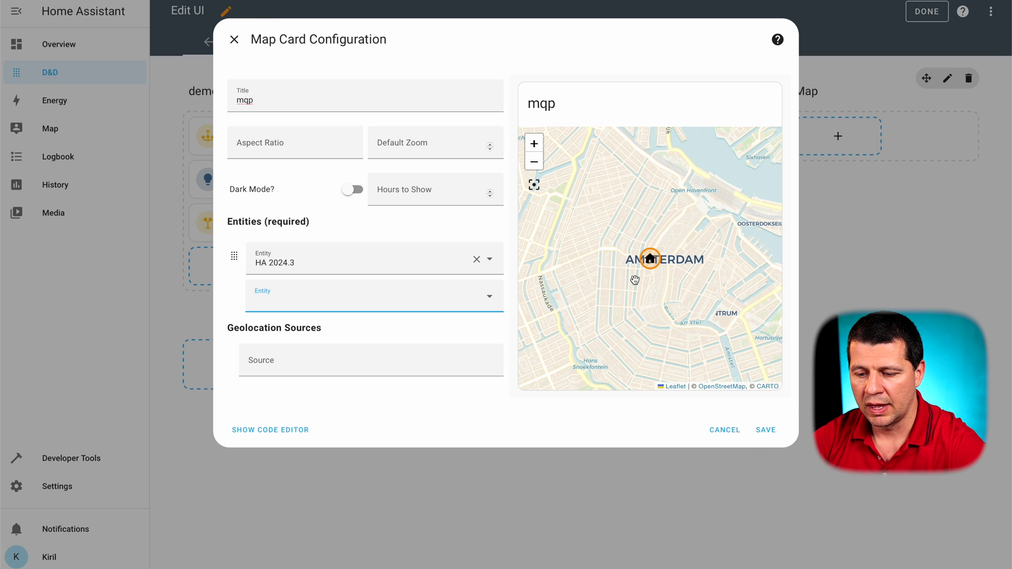
{"action": "left_click", "coordinate": [304, 148]}
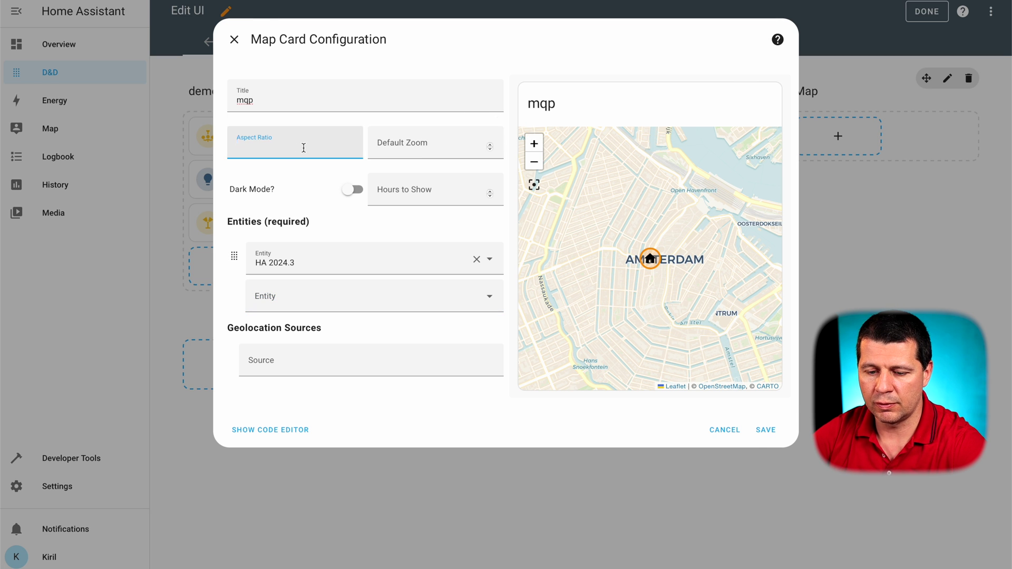
{"action": "type", "text": "19"}
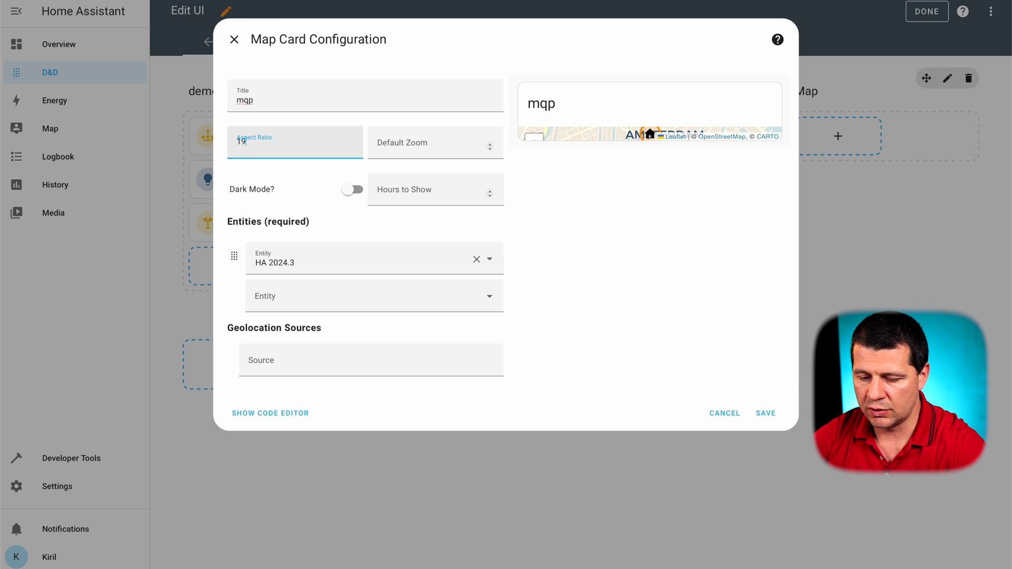
{"action": "key", "text": "BackSpace"}
{"action": "type", "text": "6:9"}
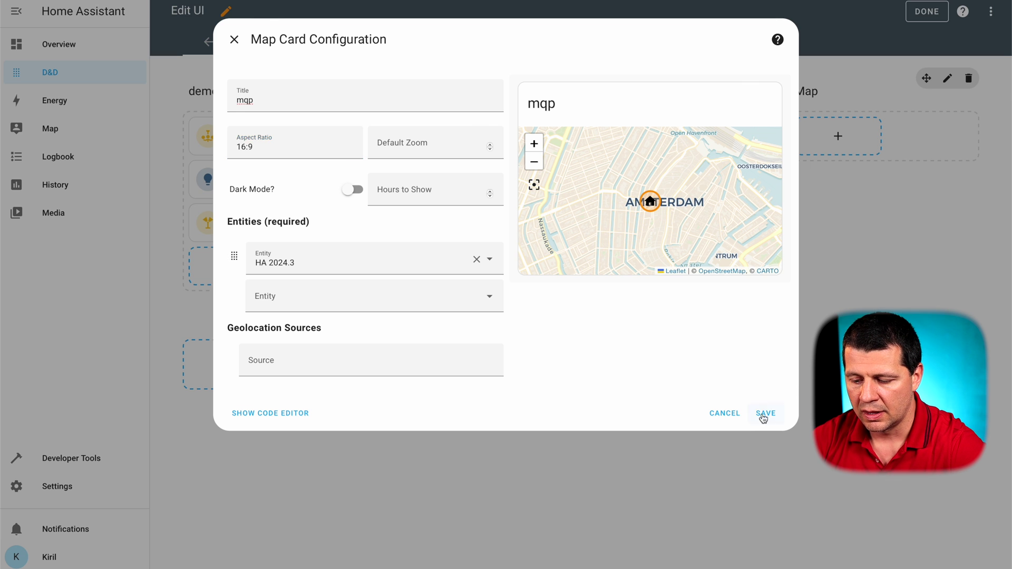
{"action": "left_click", "coordinate": [764, 414]}
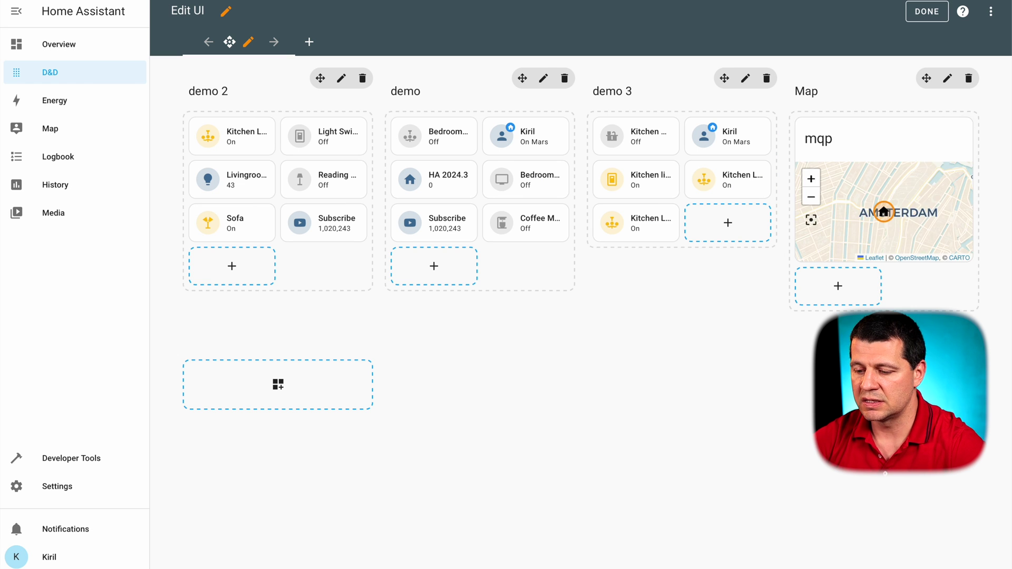
Change the mqp map card's aspect ratio from 16:9 to 9:16
{"action": "mouse_move", "coordinate": [880, 229]}
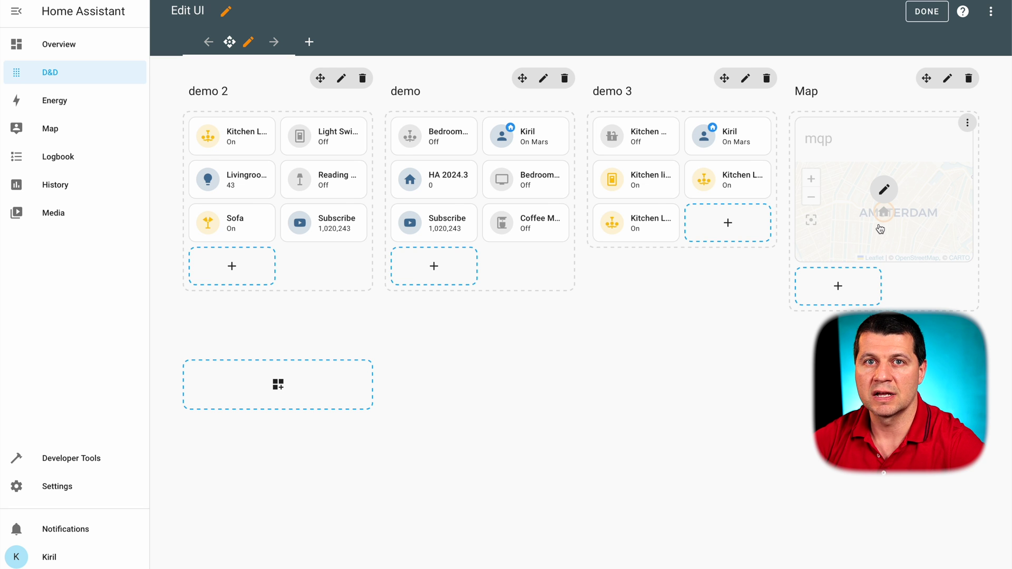
{"action": "left_click", "coordinate": [968, 124]}
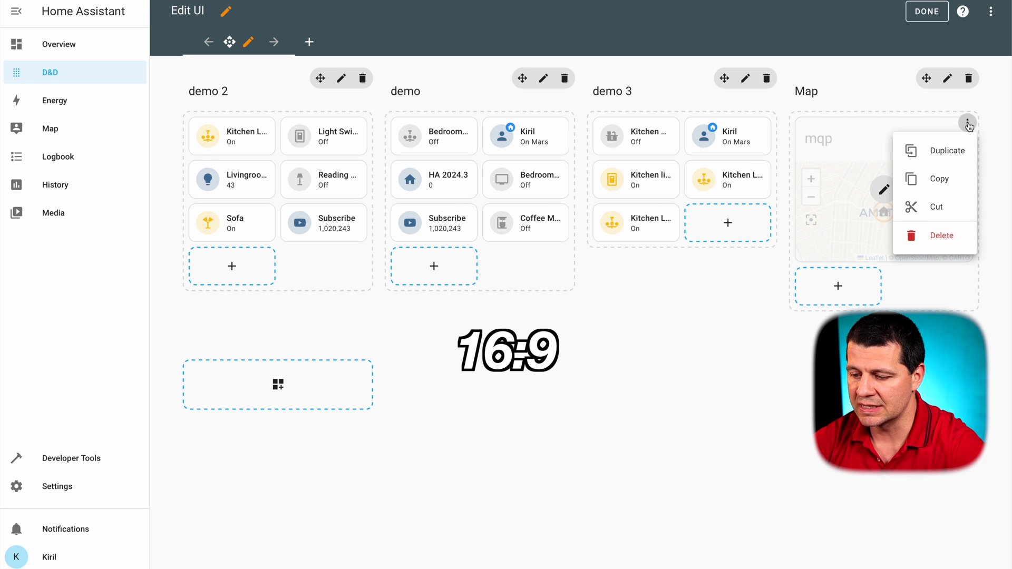
{"action": "left_click", "coordinate": [835, 216]}
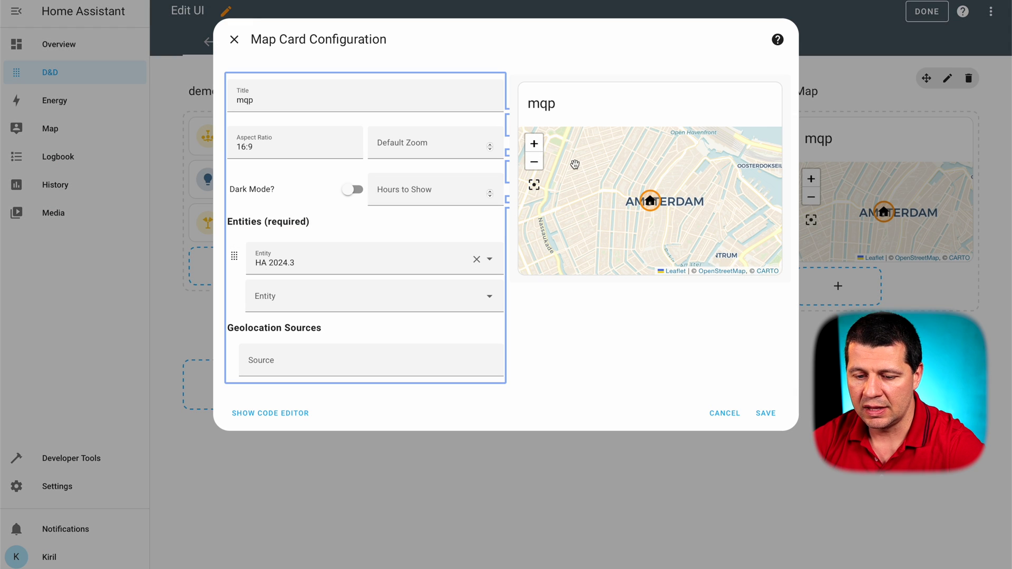
{"action": "left_click_drag", "start_coordinate": [254, 146], "coordinate": [165, 141]}
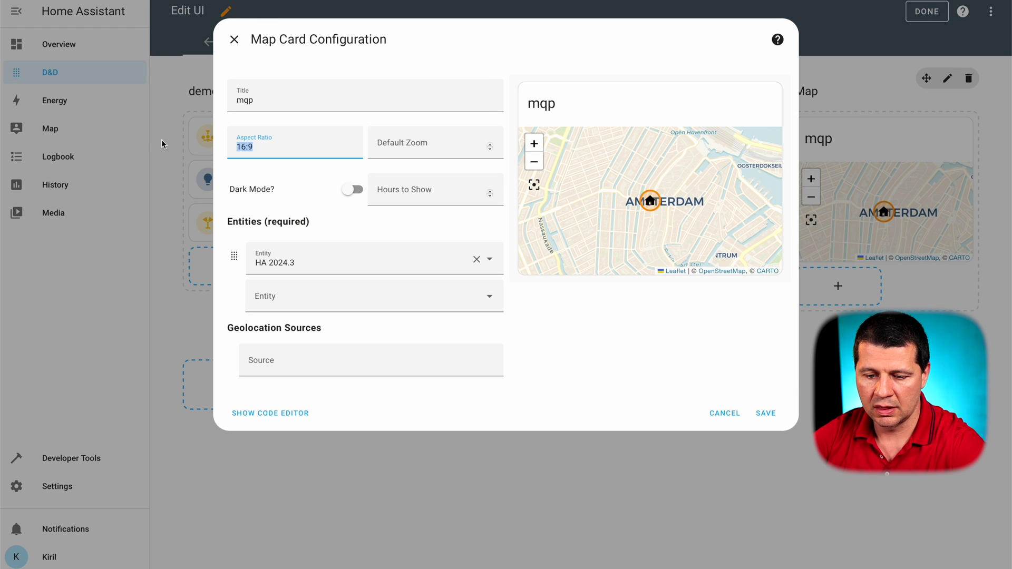
{"action": "type", "text": "9:16"}
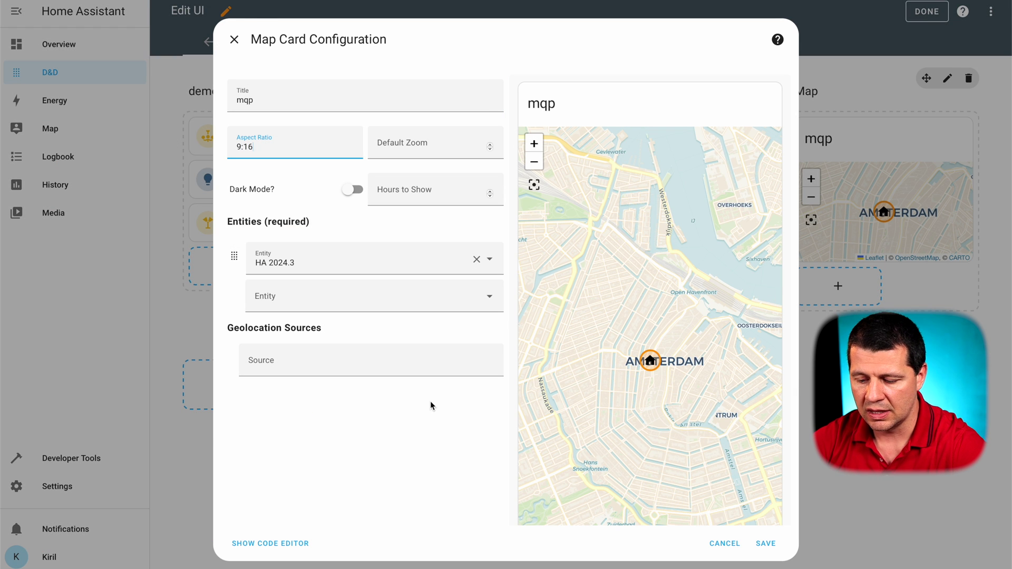
{"action": "left_click", "coordinate": [758, 544]}
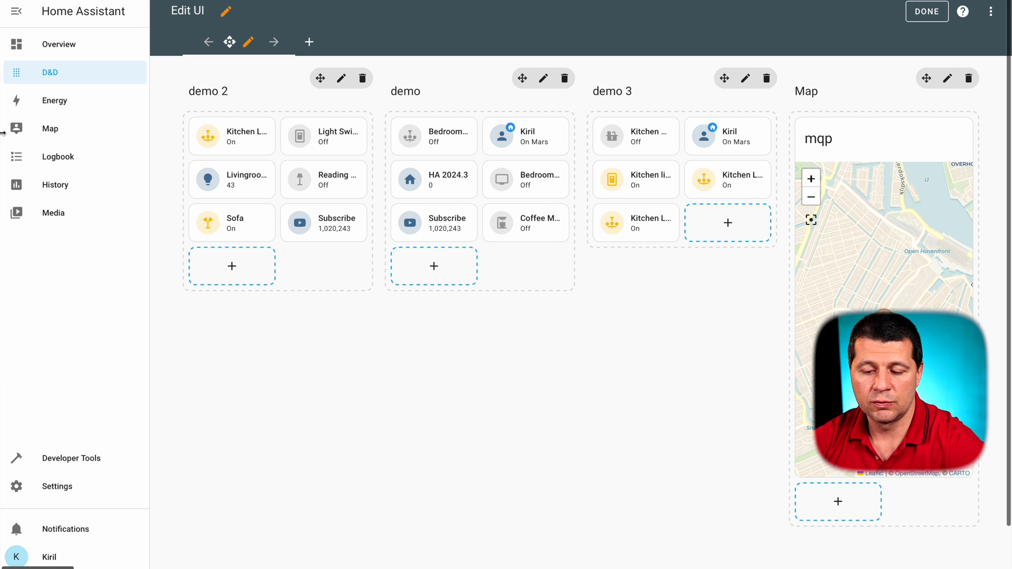
{"action": "left_click_drag", "start_coordinate": [3, 133], "coordinate": [677, 176]}
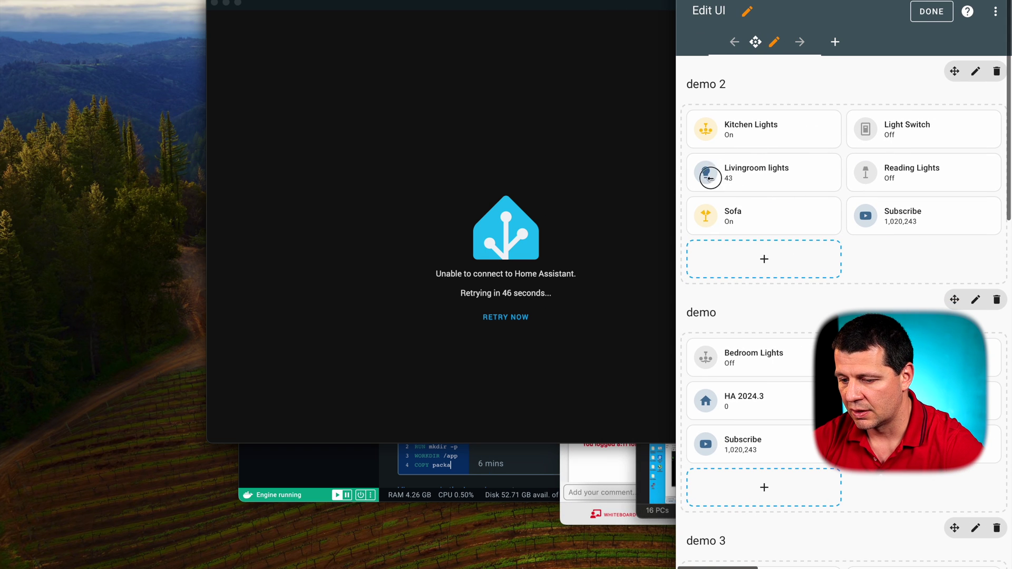
{"action": "scroll", "coordinate": [733, 187], "scroll_direction": "down", "scroll_amount": 12}
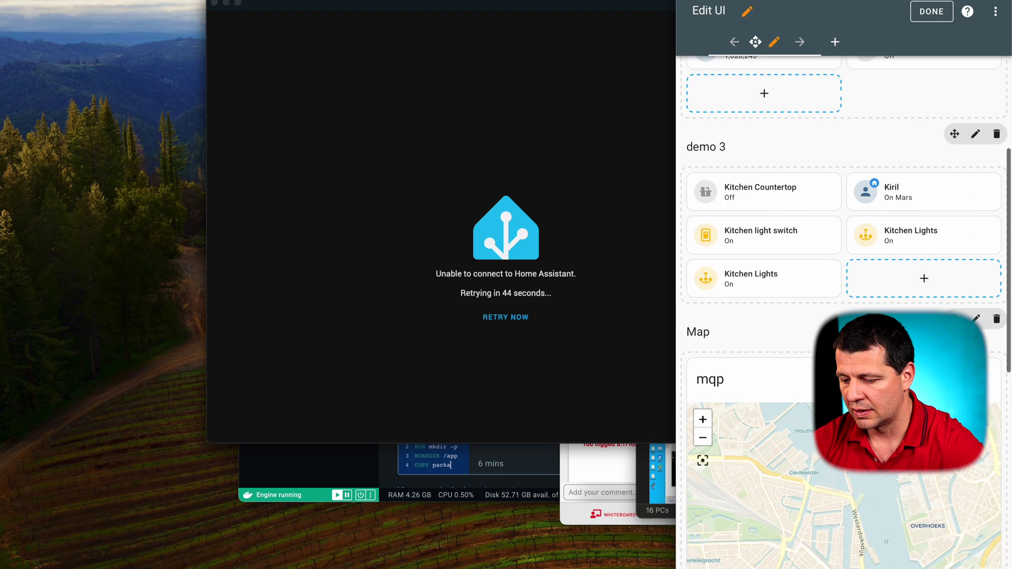
{"action": "scroll", "coordinate": [775, 264], "scroll_direction": "up", "scroll_amount": 12}
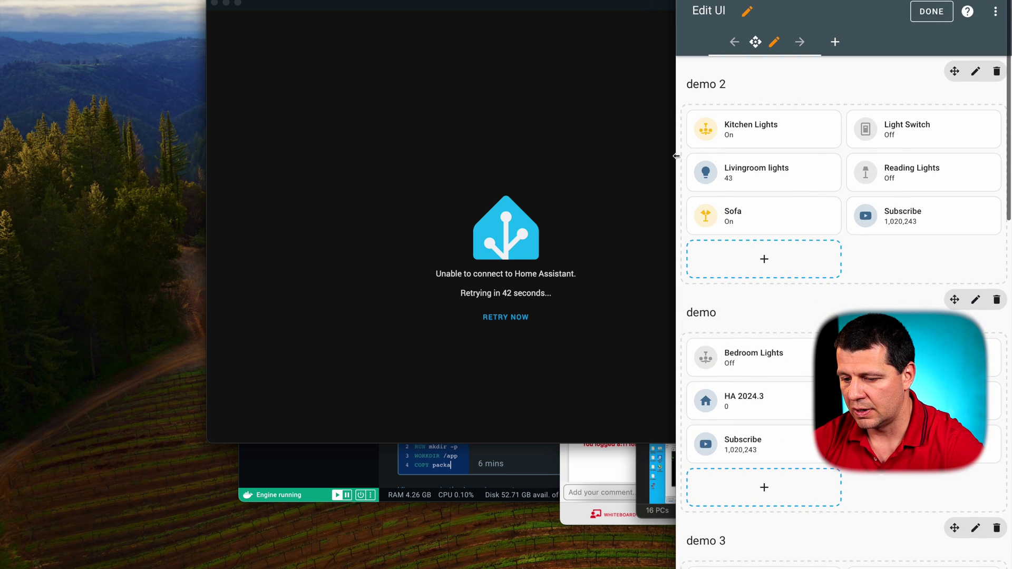
{"action": "left_click_drag", "start_coordinate": [677, 253], "coordinate": [7, 211]}
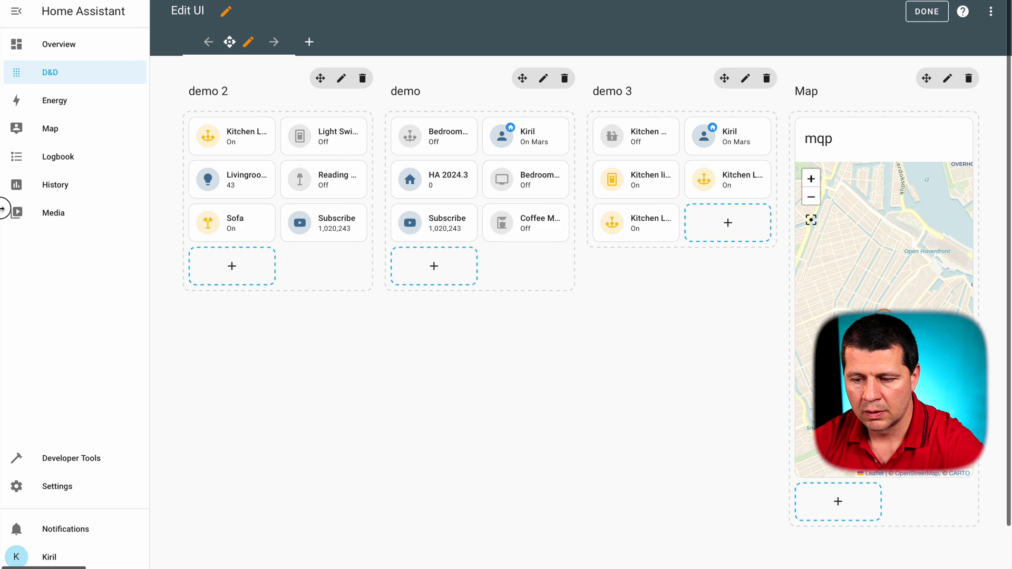
Start a new section with a Vertical Stack card and add an Entities card to it
{"action": "left_click", "coordinate": [243, 545]}
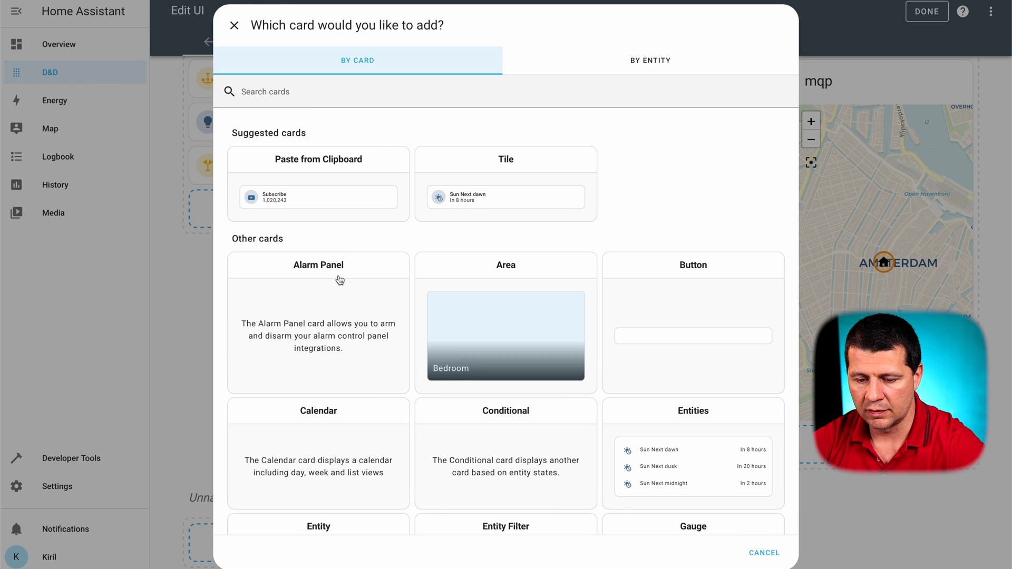
{"action": "left_click", "coordinate": [316, 93]}
{"action": "type", "text": "ver"}
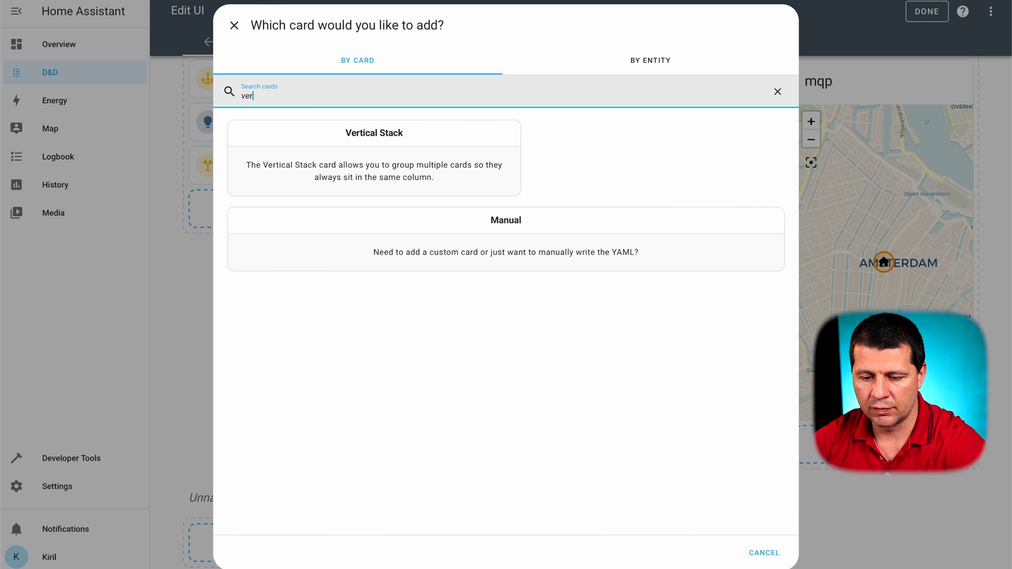
{"action": "left_click", "coordinate": [347, 134]}
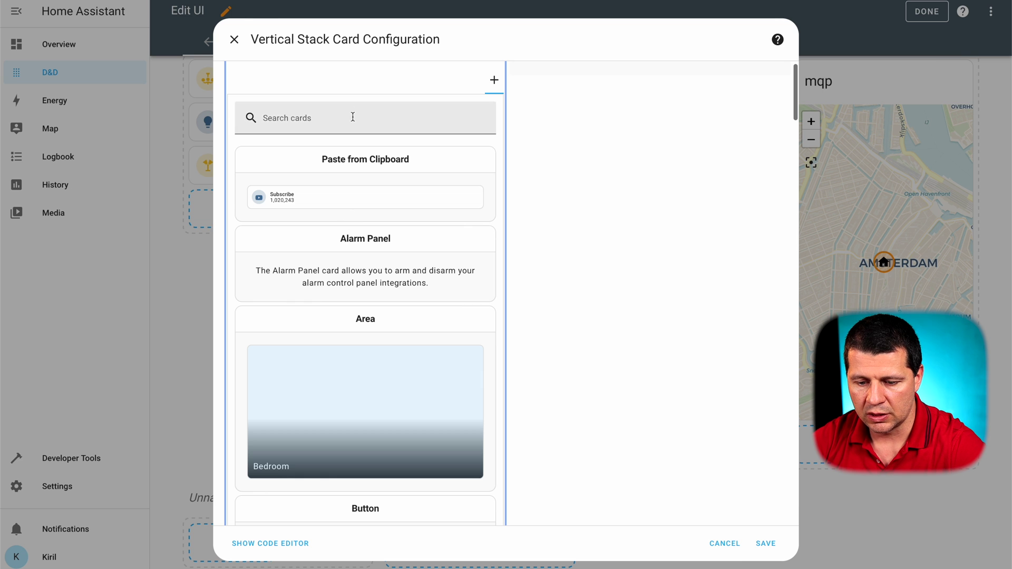
{"action": "scroll", "coordinate": [354, 209], "scroll_direction": "down", "scroll_amount": 9}
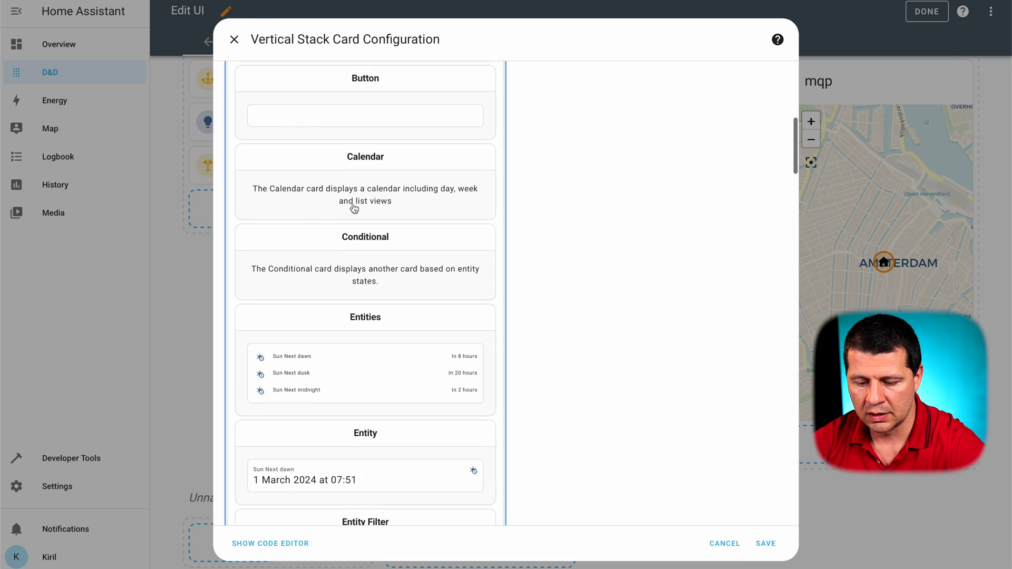
{"action": "left_click", "coordinate": [343, 329]}
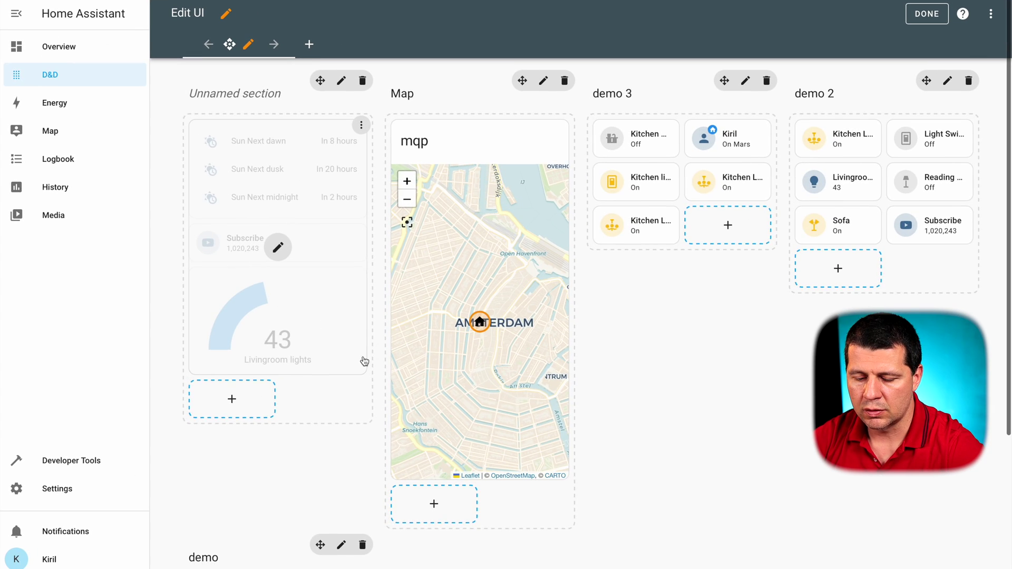
Delete the demo section and its tiles, confirming the deletion
{"action": "scroll", "coordinate": [366, 356], "scroll_direction": "down", "scroll_amount": 4}
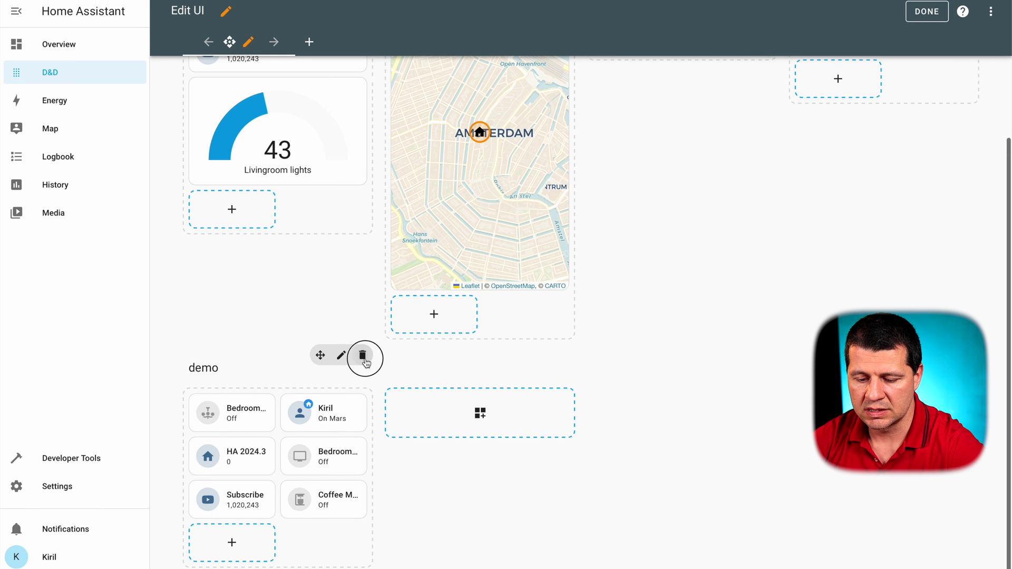
{"action": "left_click", "coordinate": [364, 358]}
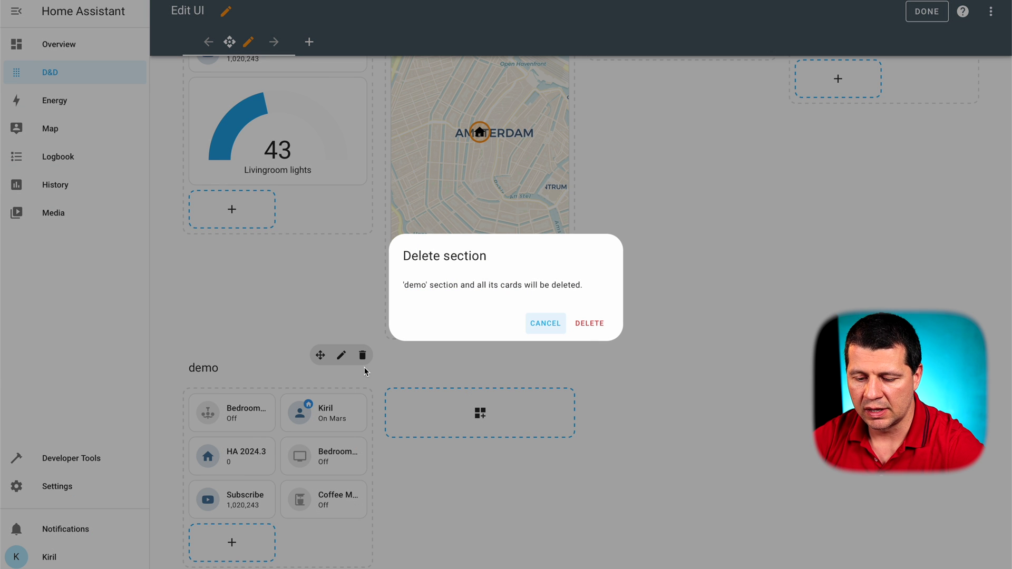
{"action": "left_click", "coordinate": [589, 335]}
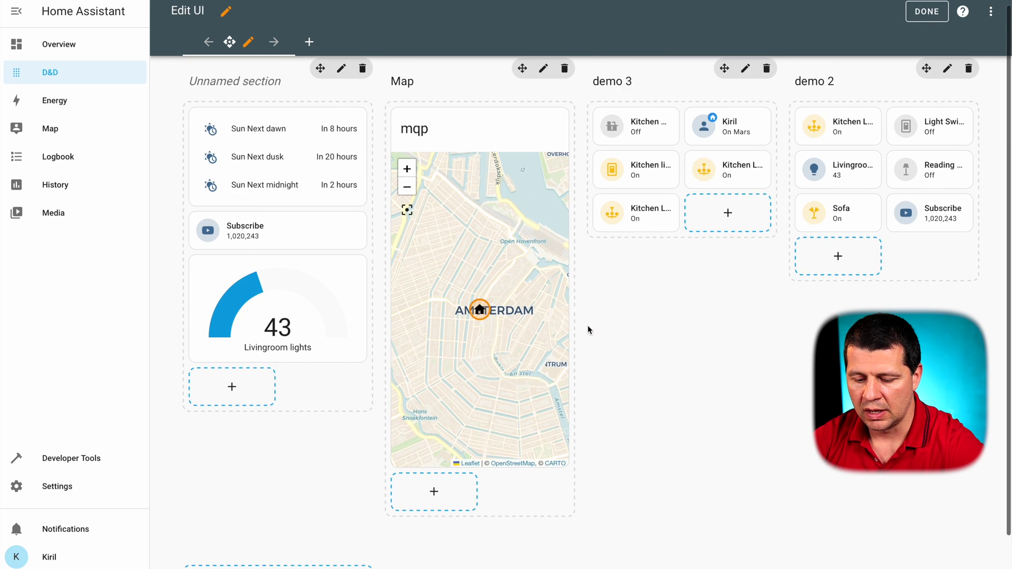
Finish editing to display the stack, Map, demo 3 and demo 2 sections normally
{"action": "left_click", "coordinate": [927, 14]}
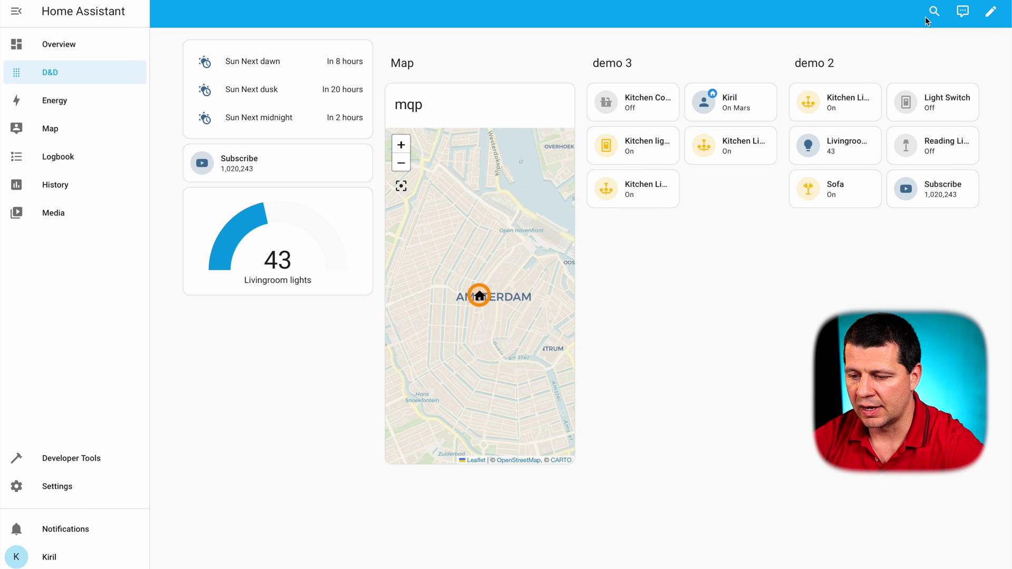